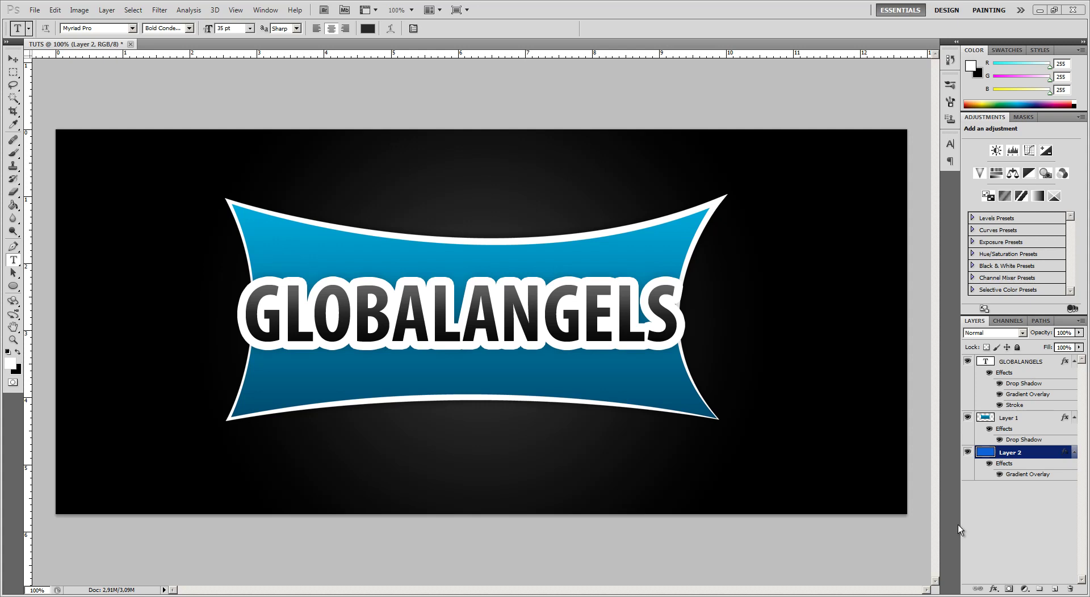
- Switch to Illustrator and create a new 2000 × 2000 px CMYK document with one artboard
key("alt+Tab")
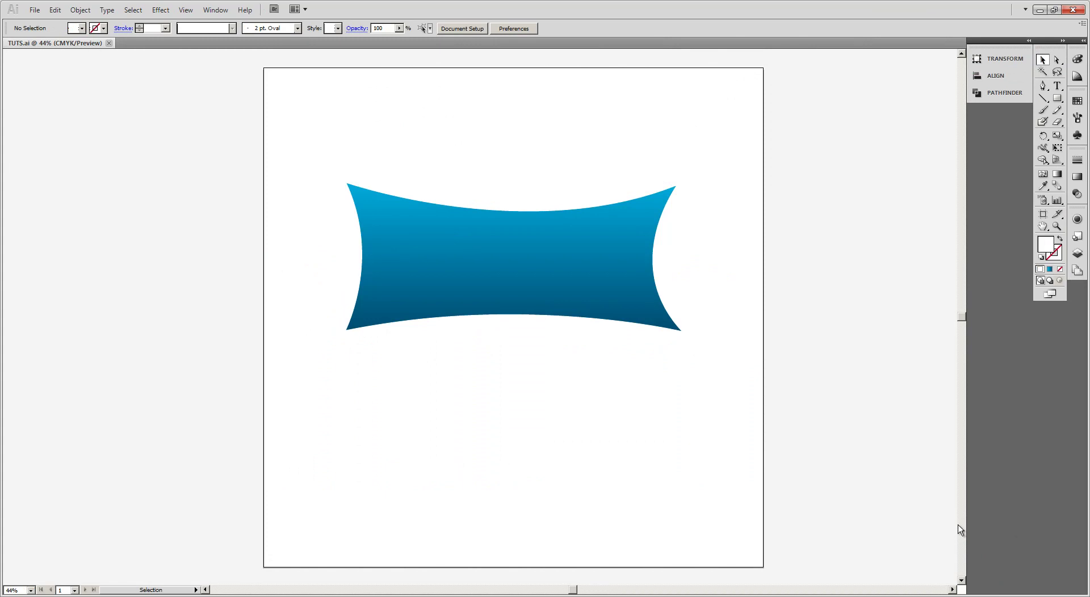
key("alt+Tab")
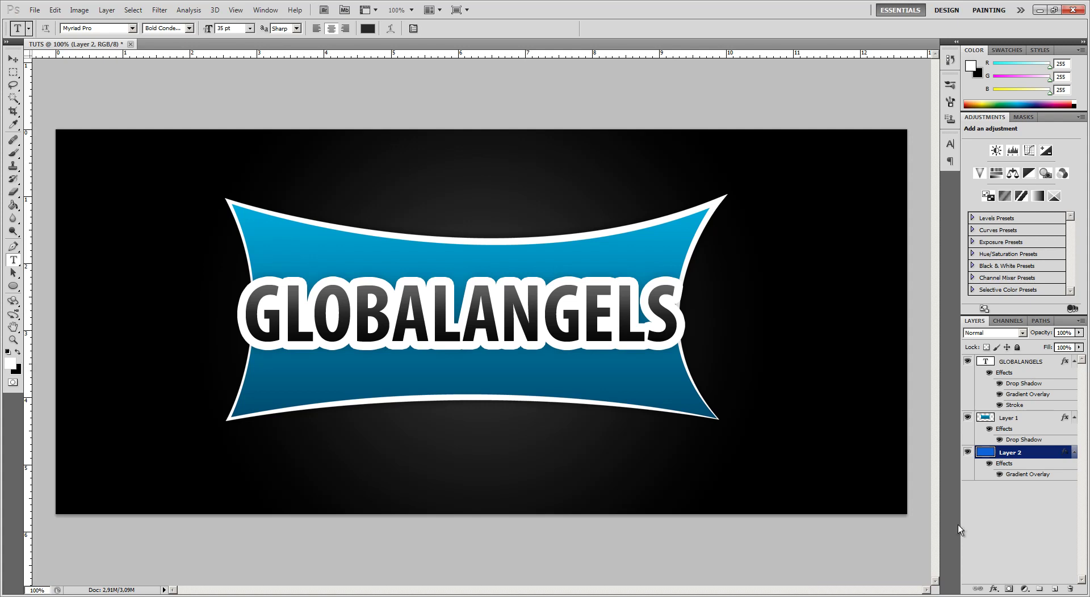
key("alt+Tab")
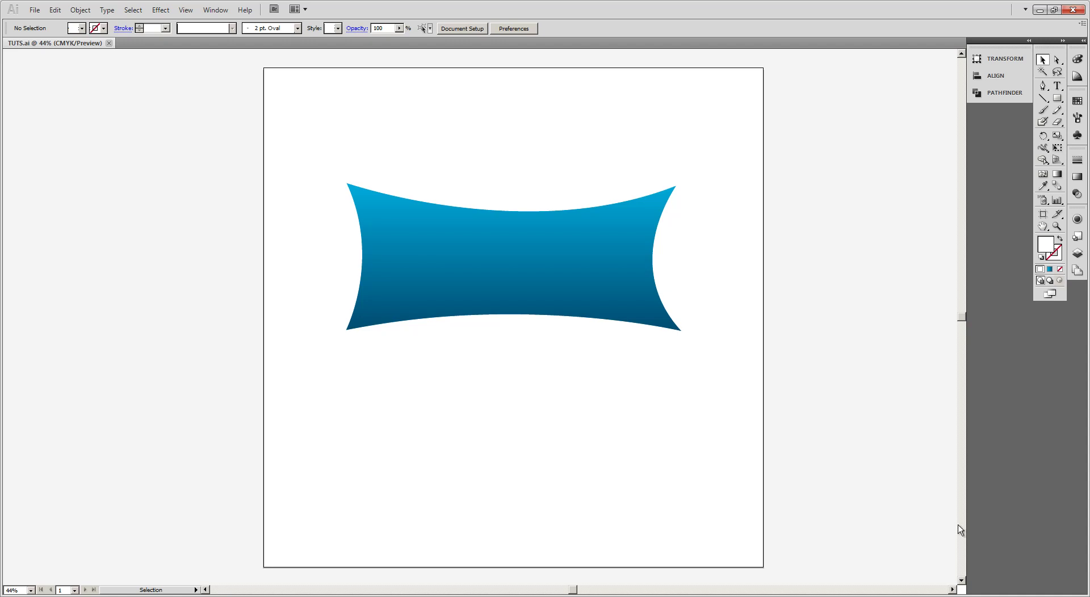
key("alt+f")
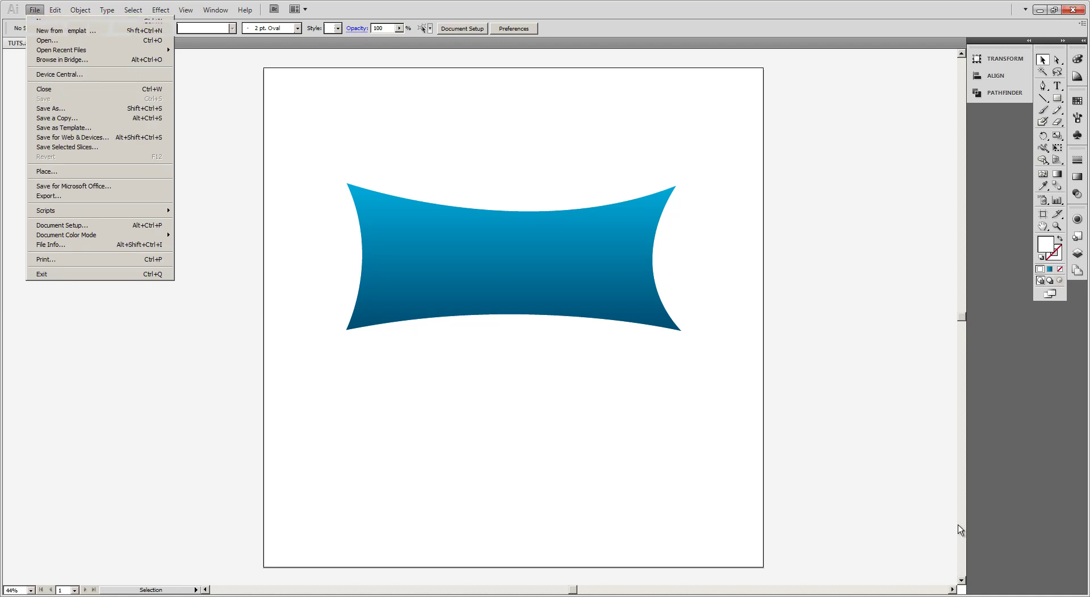
key("n")
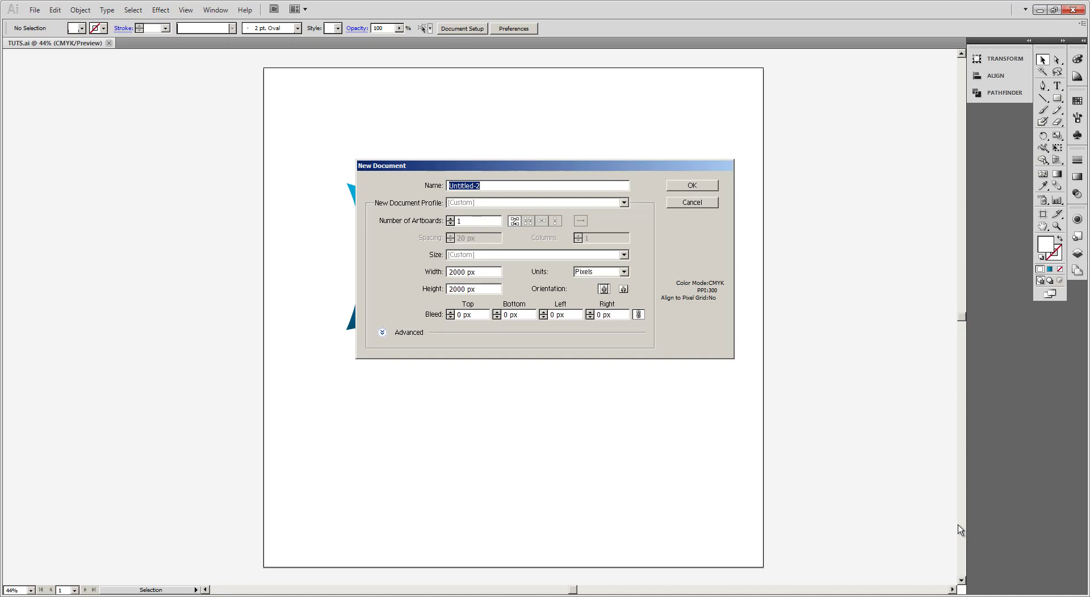
key("Return")
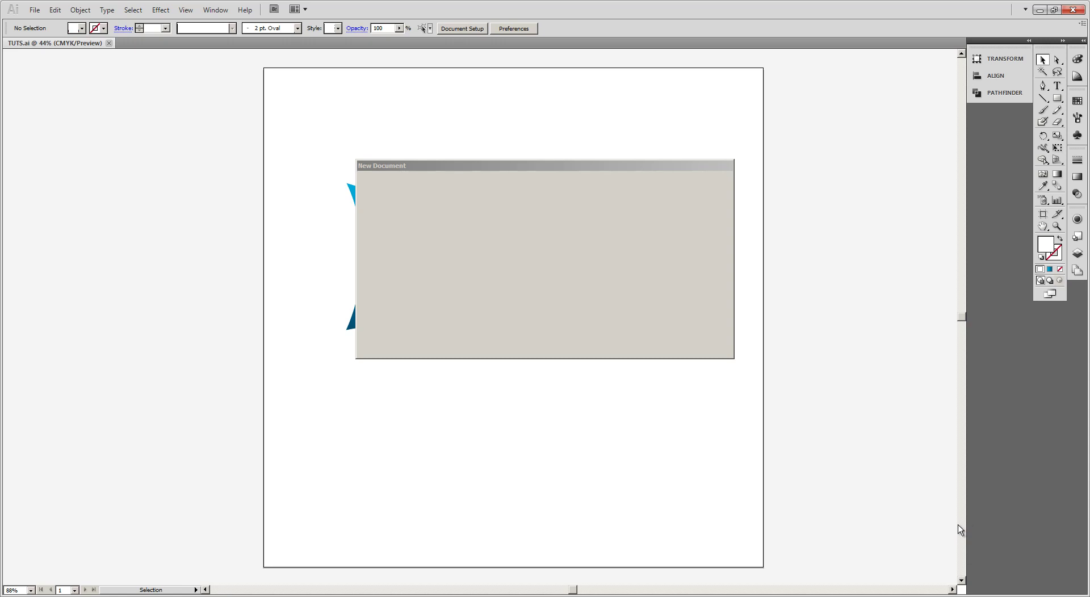
- Activate the Pen tool with no stroke and a black fill
key("p")
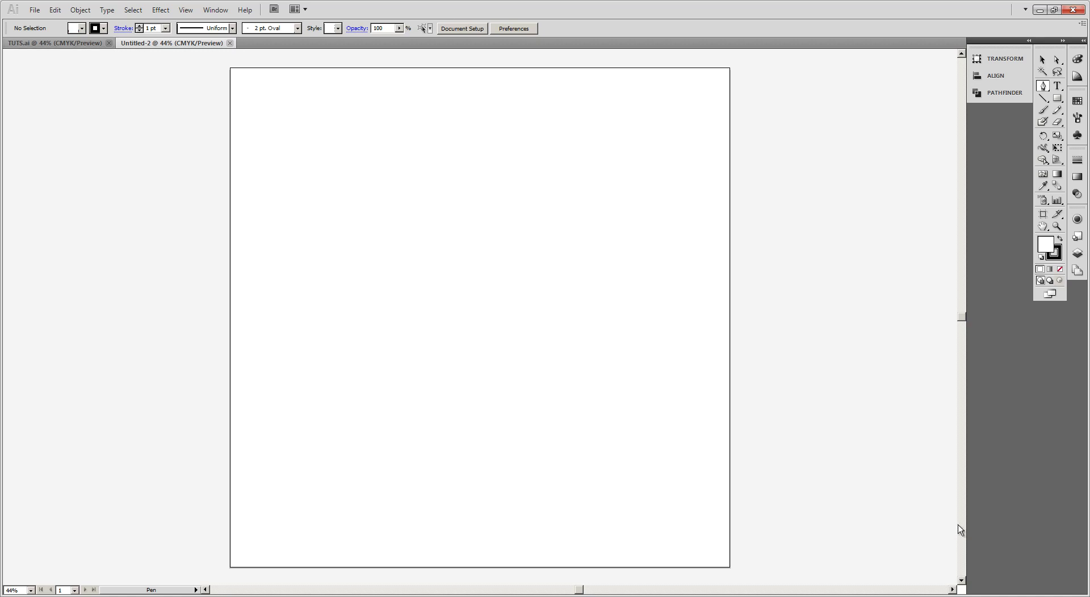
left_click(4, 39)
left_click(82, 28)
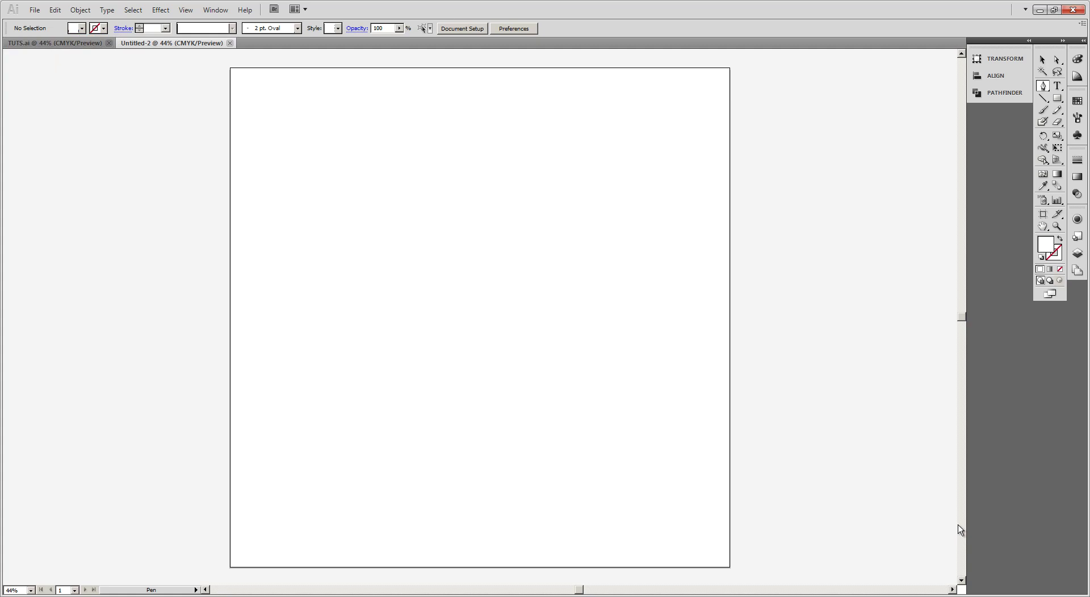
left_click(82, 28)
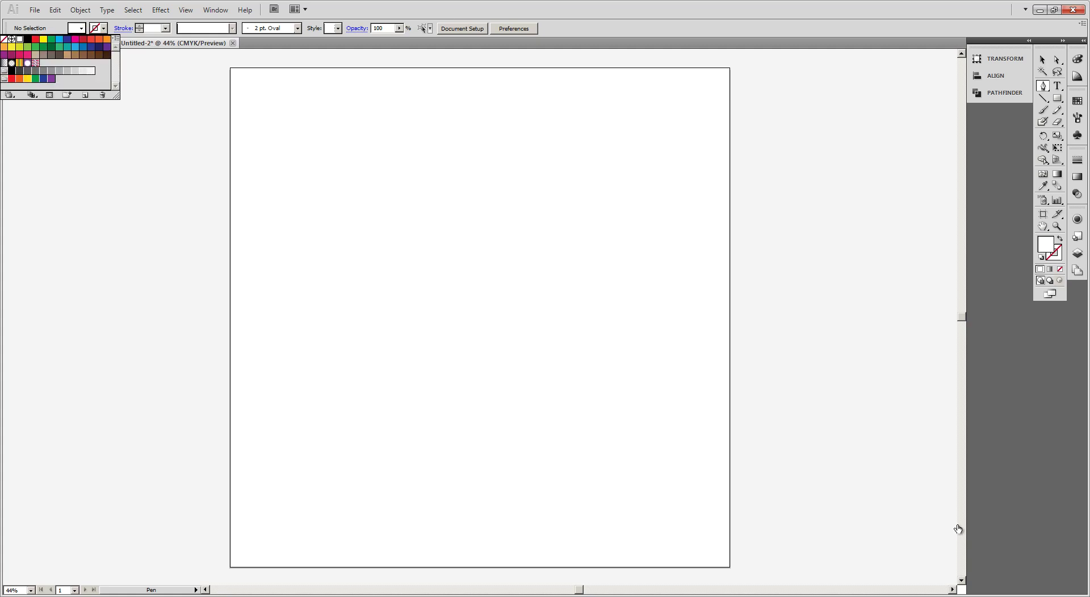
left_click(27, 39)
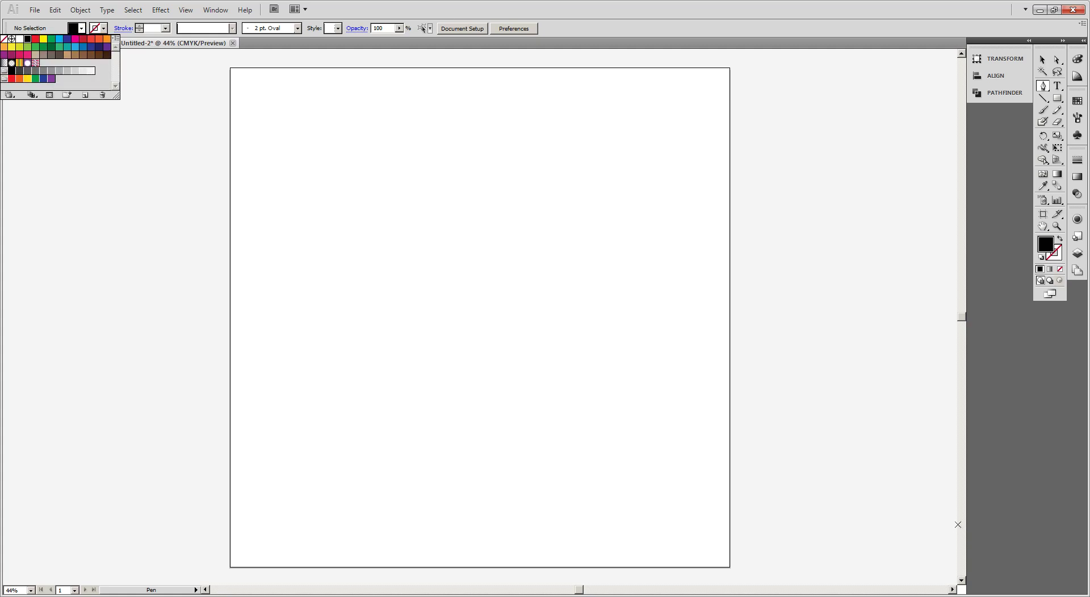
left_click(81, 29)
- Draw the banner's downward-bowed top edge about 1332 px wide across the upper half of the artboard
left_click(306, 233)
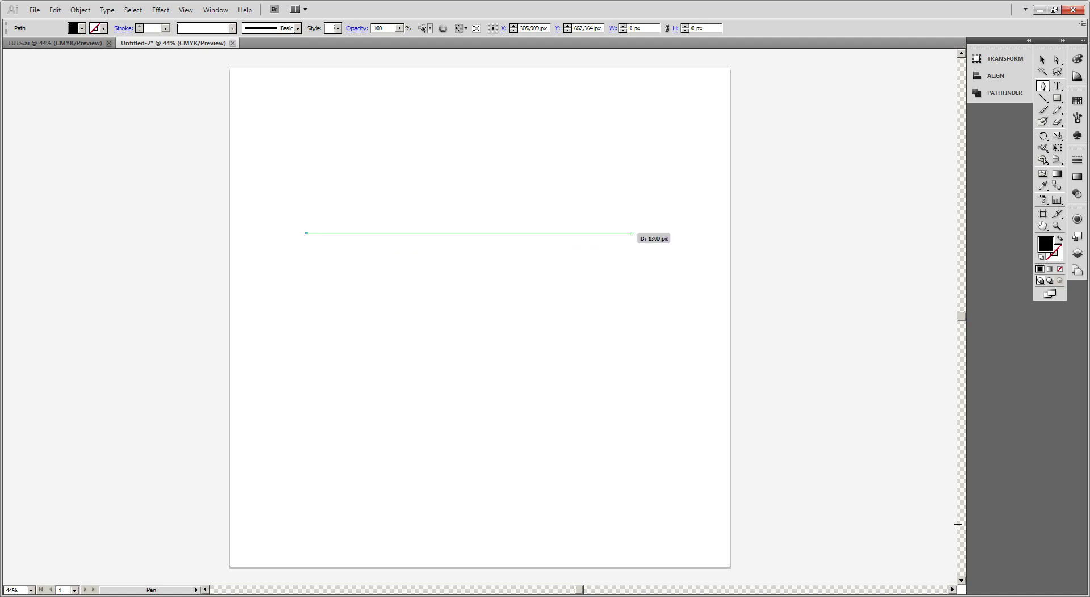
left_click(631, 233)
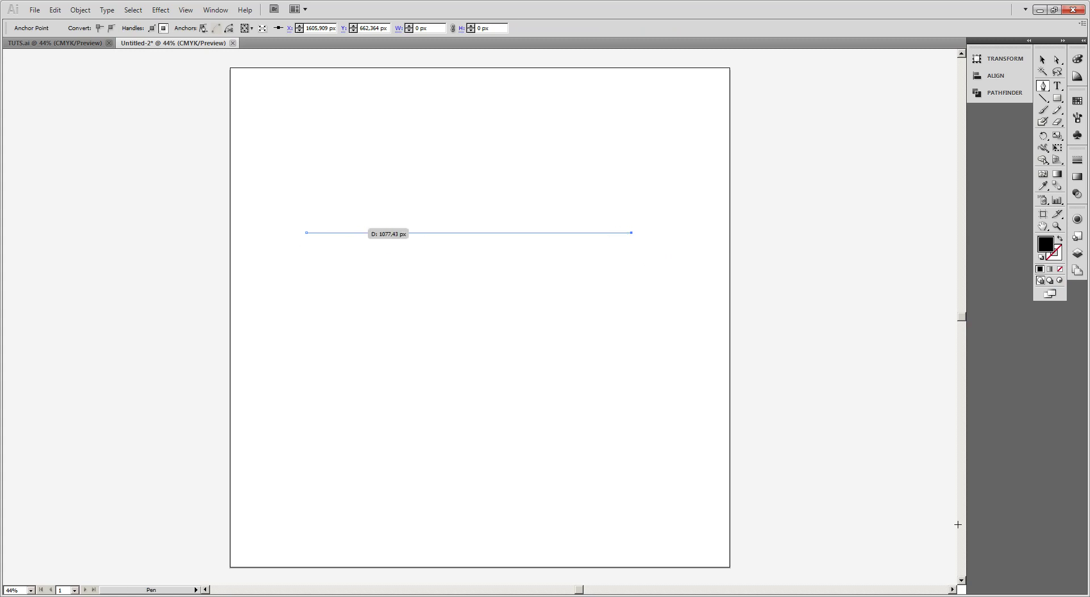
key("ctrl+z")
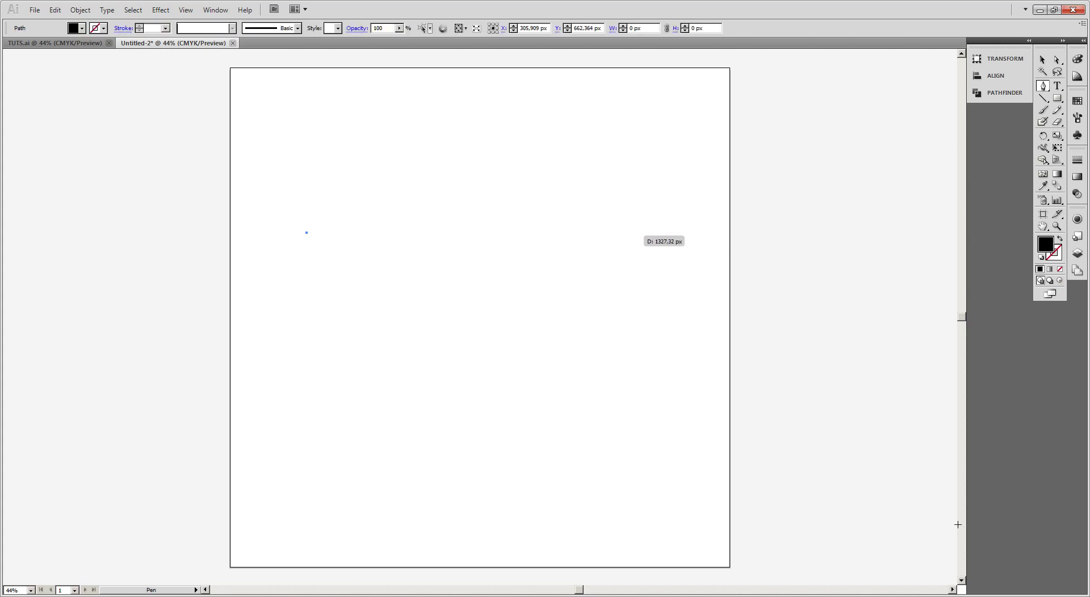
left_click_drag(639, 232, 820, 181)
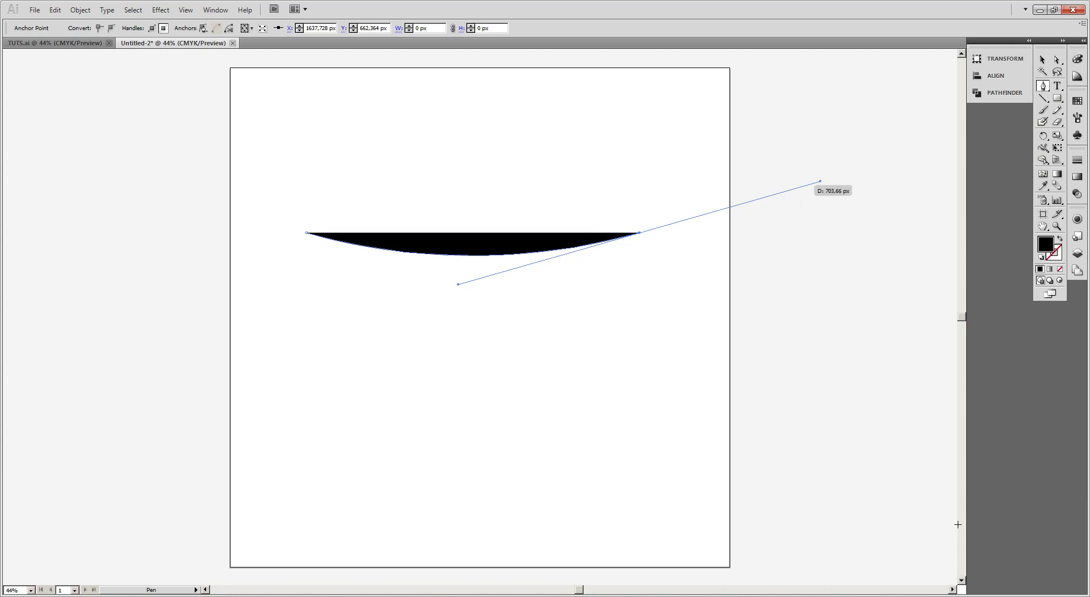
mouse_move(820, 181)
left_mouse_down()
mouse_move(646, 233)
mouse_move(832, 170)
mouse_move(820, 182)
left_mouse_up()
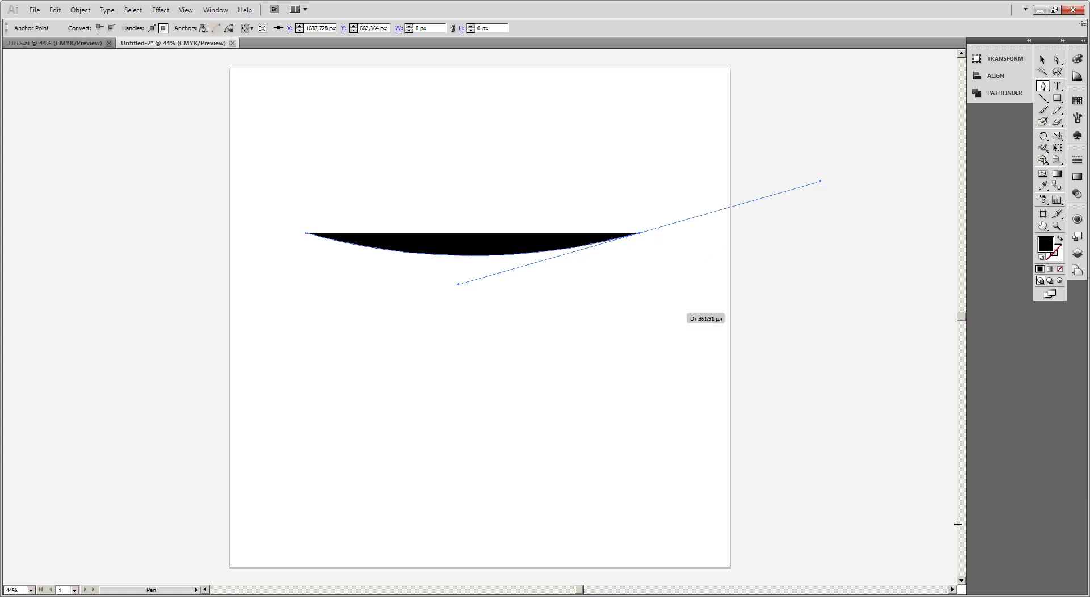
- Remove the outgoing handle at the banner's top-right anchor and draw an inward-curving right edge about 605 px tall
left_click(679, 357)
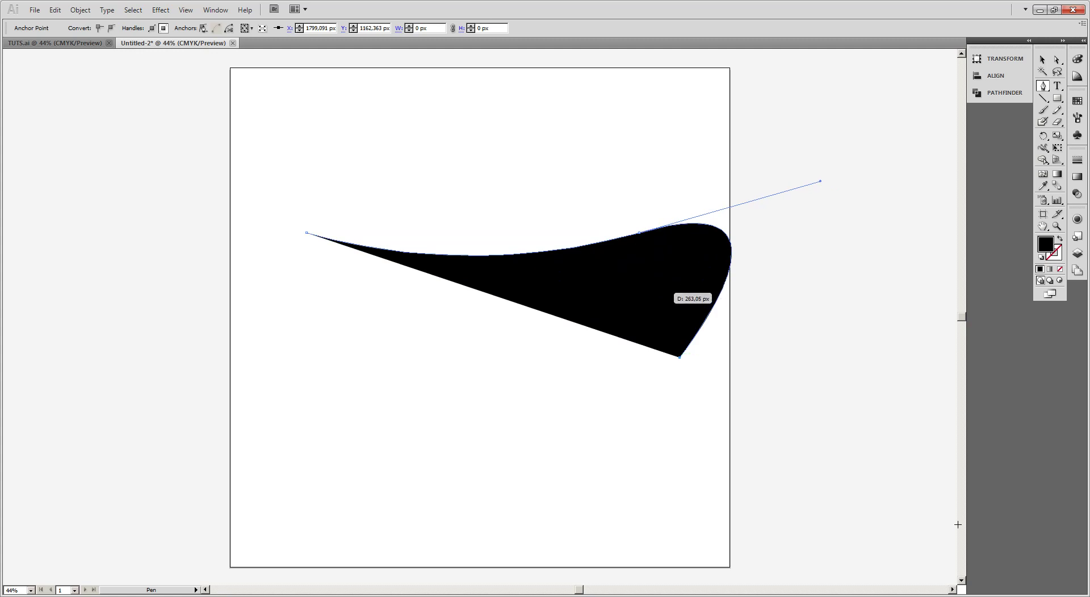
key("ctrl+z")
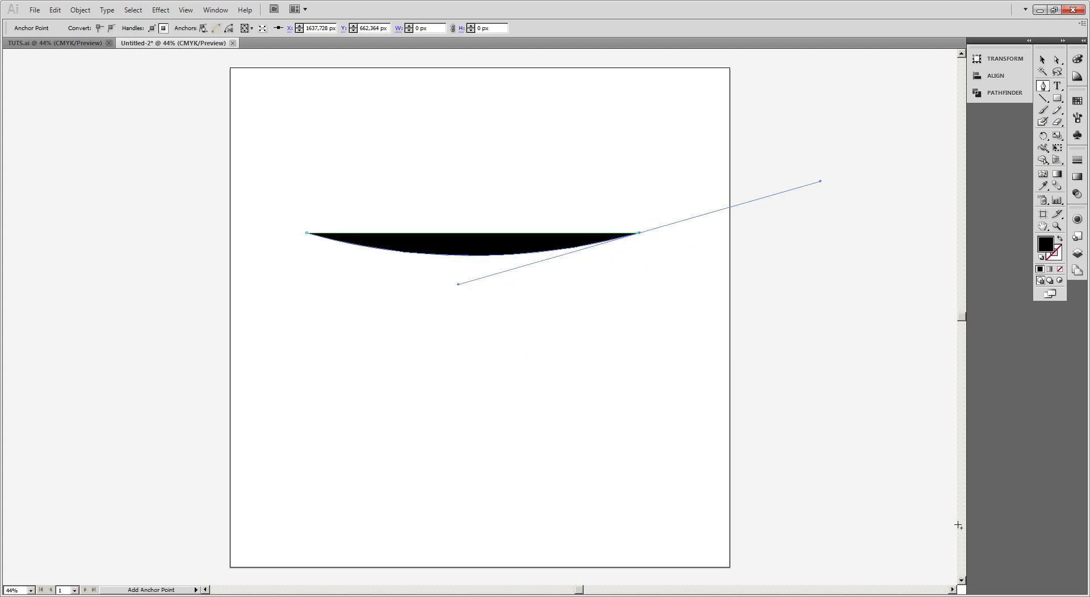
left_click(639, 233)
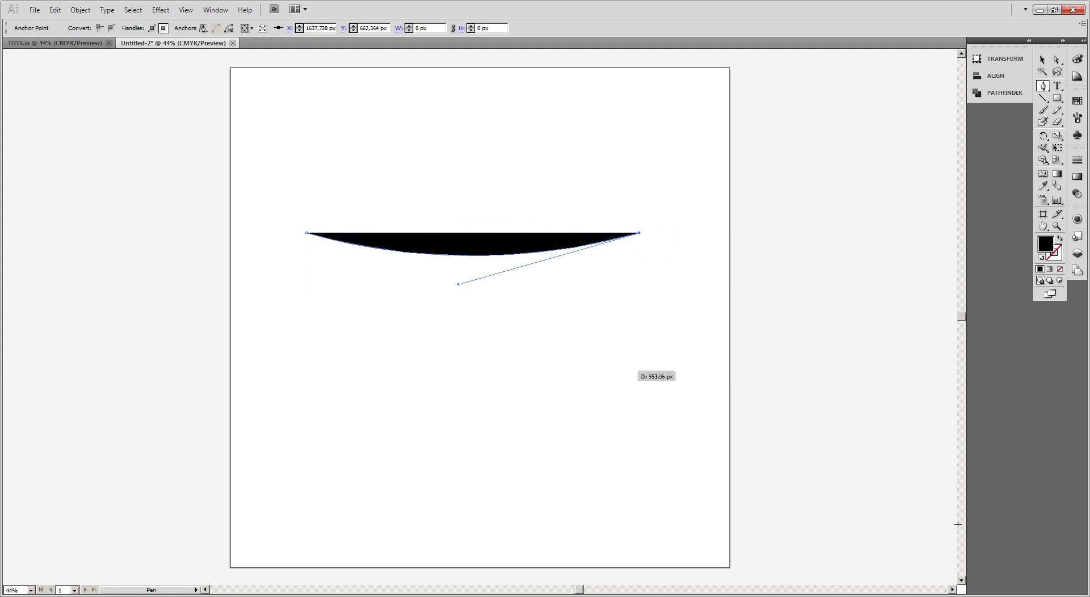
left_click_drag(639, 383, 674, 462)
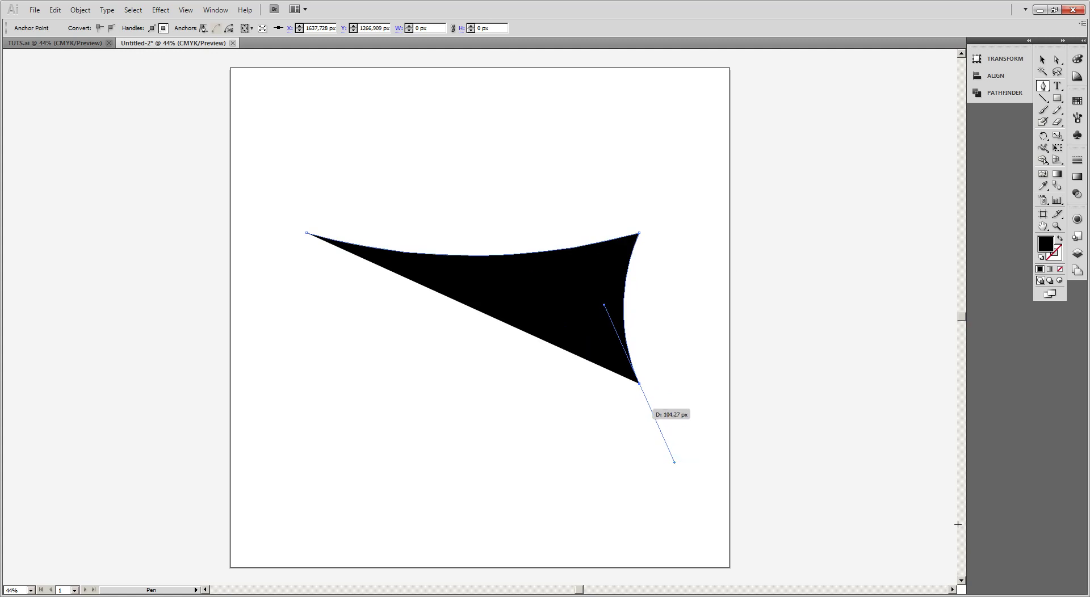
- Draw the banner's inward-curving bottom edge and close the path with an inward-curving left edge, leaving the shape deselected
left_click(639, 383)
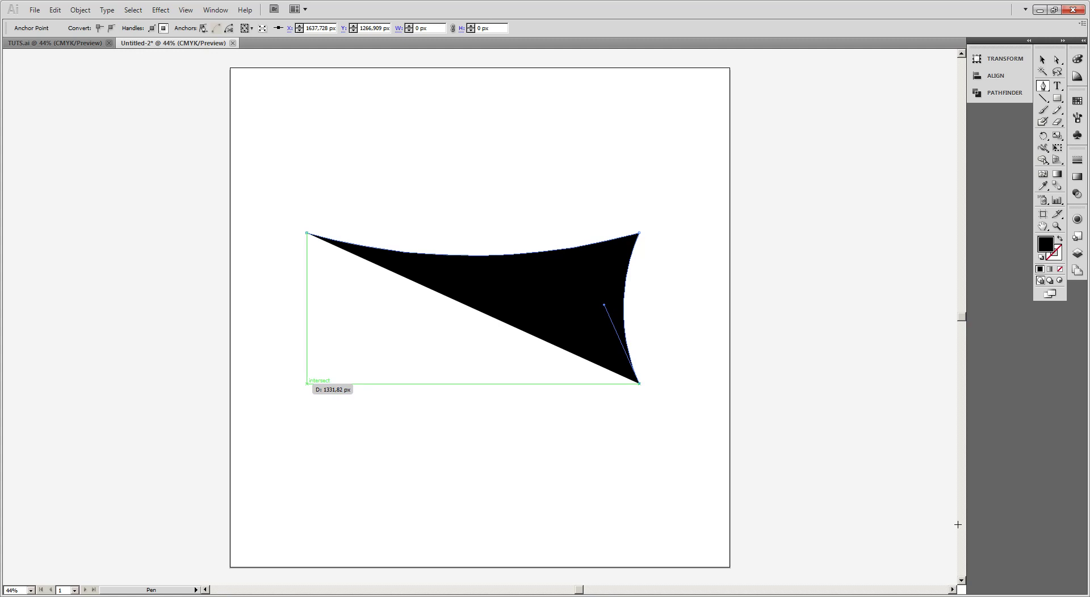
left_click_drag(307, 384, 176, 428)
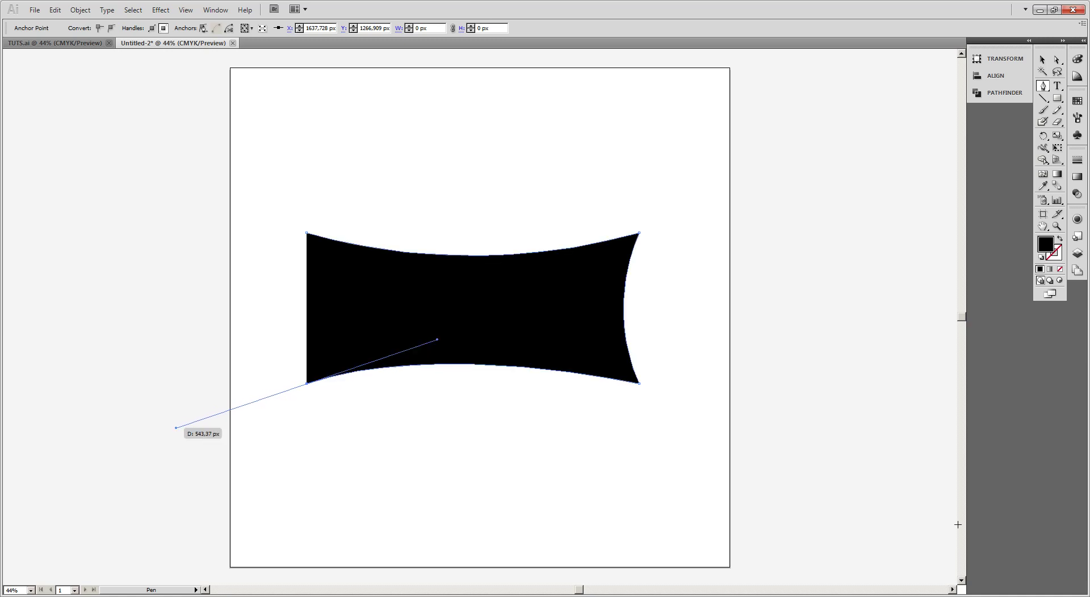
left_click(307, 383)
left_click_drag(307, 232, 360, 284)
key("v")
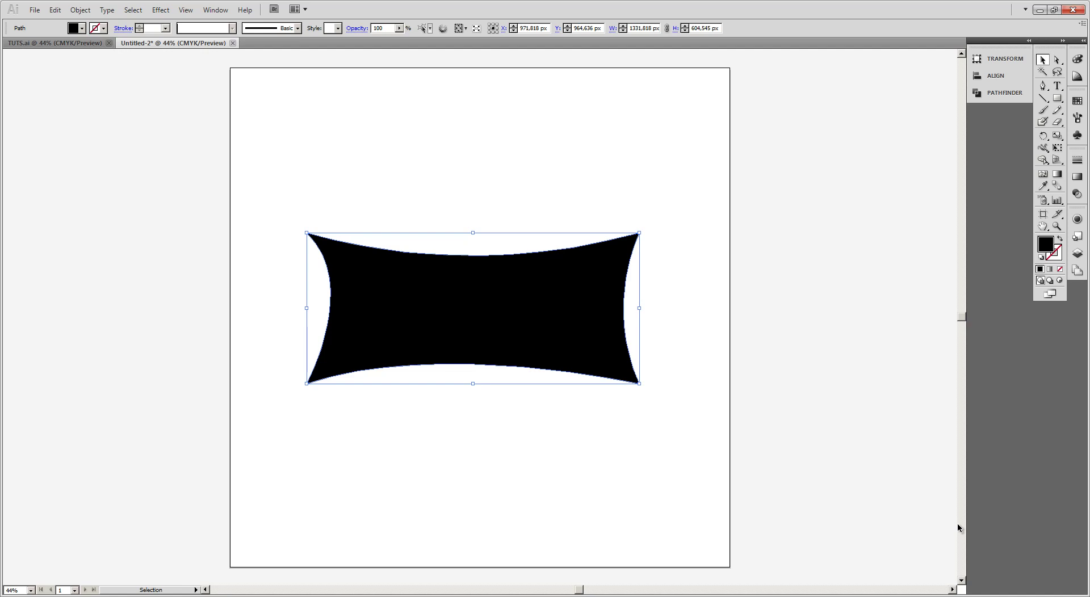
left_click(958, 528)
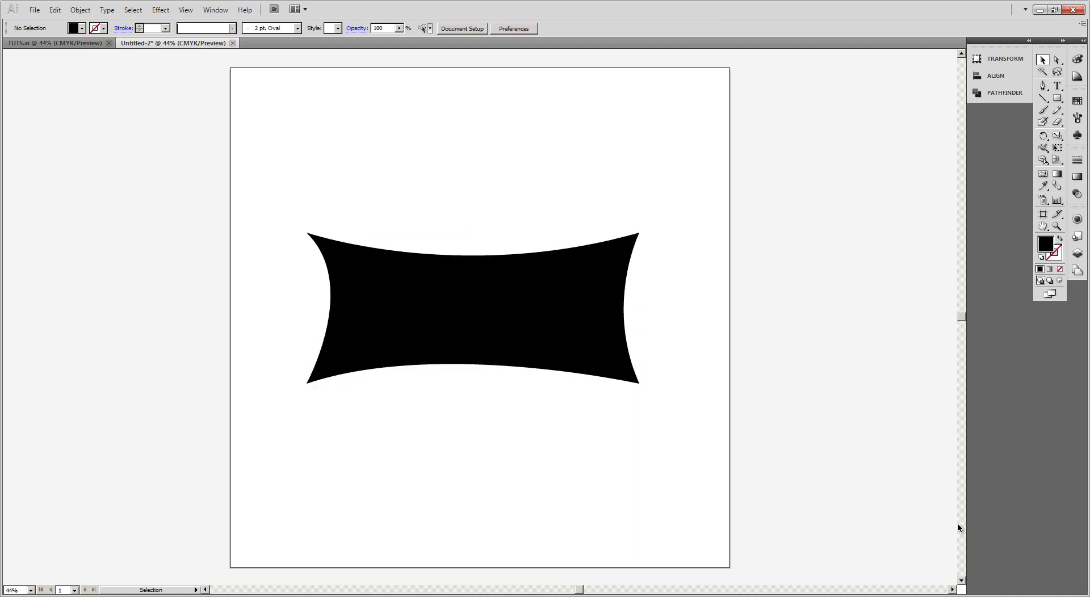
- Select the banner shape, try scaling it from its top-right corner to about 1443 × 507 px, and undo the trial transformations
key("v")
key("ctrl+a")
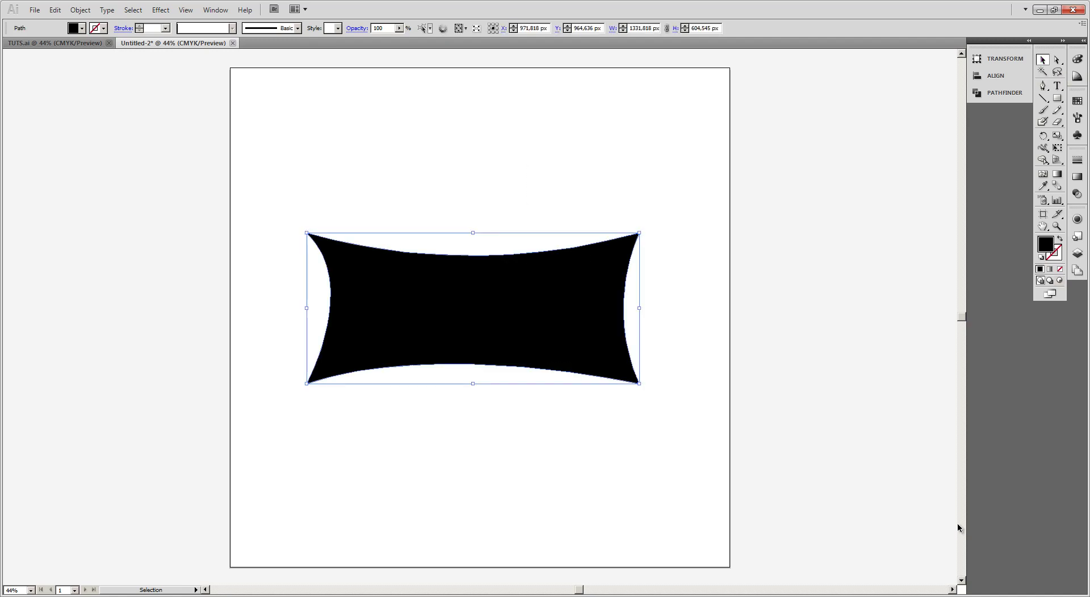
left_click(958, 527)
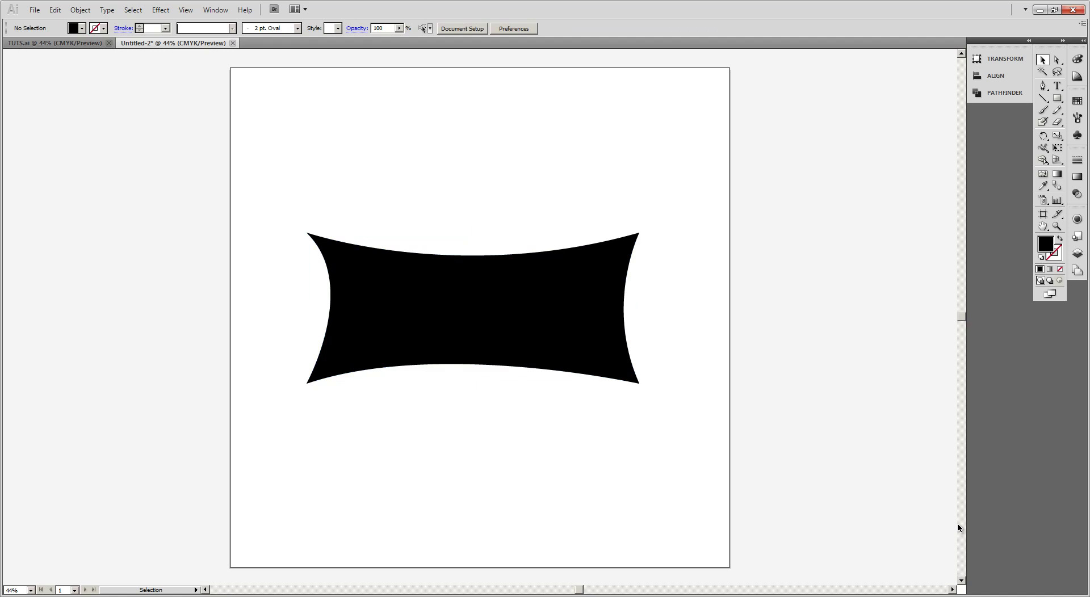
key("ctrl+a")
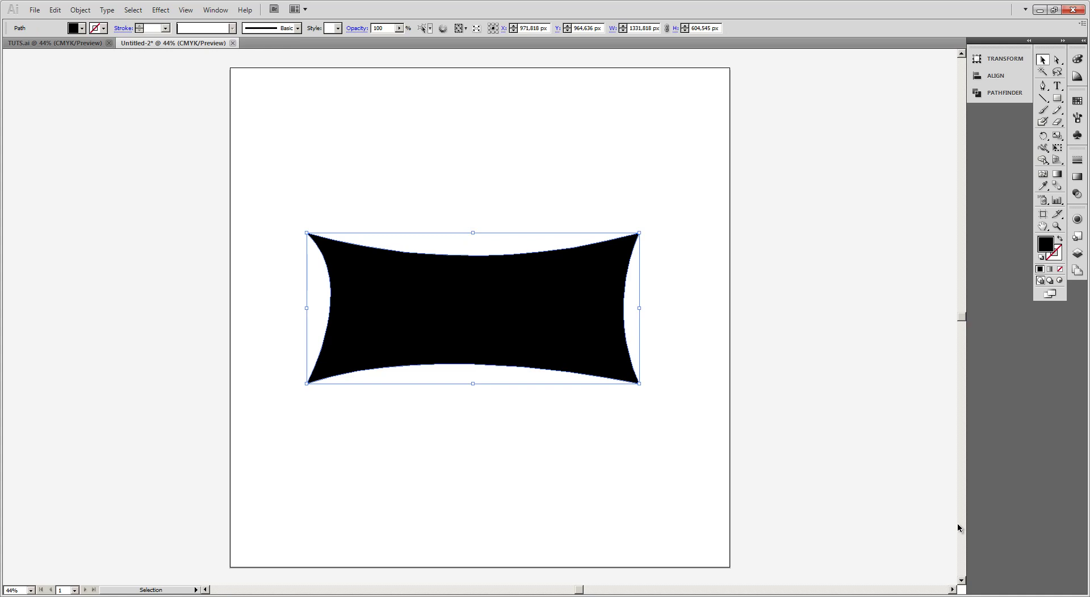
left_click_drag(639, 232, 667, 257)
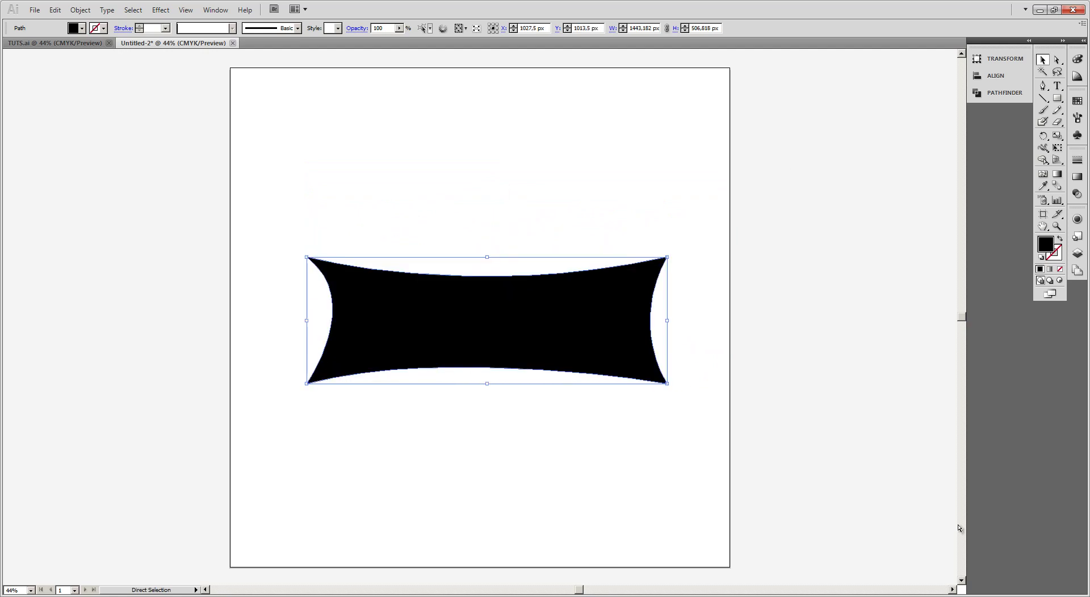
key("ctrl+z")
left_click_drag(644, 228, 687, 233)
left_click_drag(956, 526, 956, 527)
key("ctrl+z")
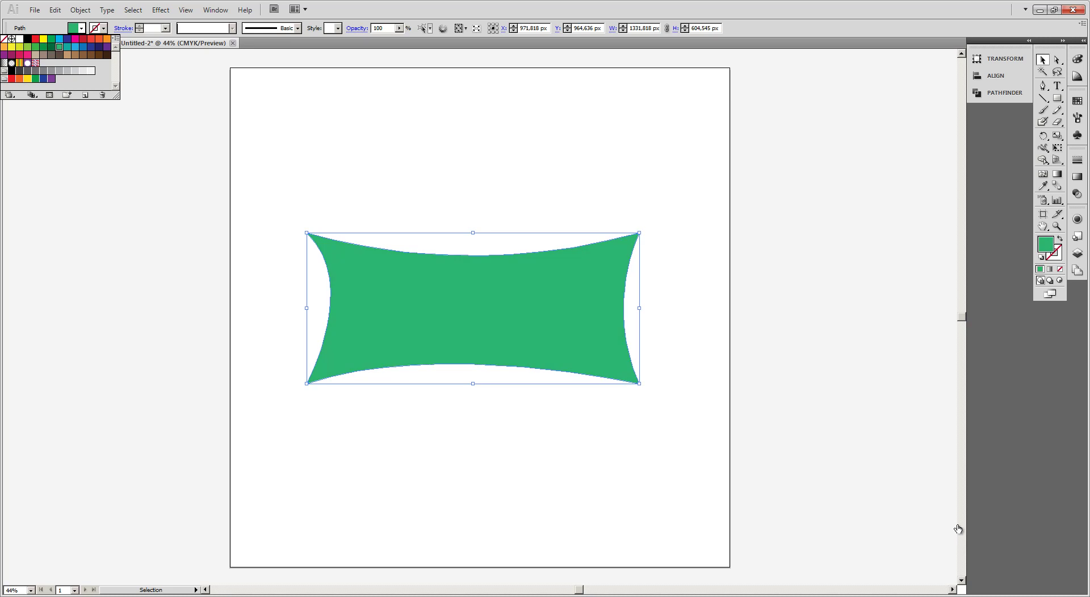
- Set the banner's fill to dark green and its stroke to white
key("Left")
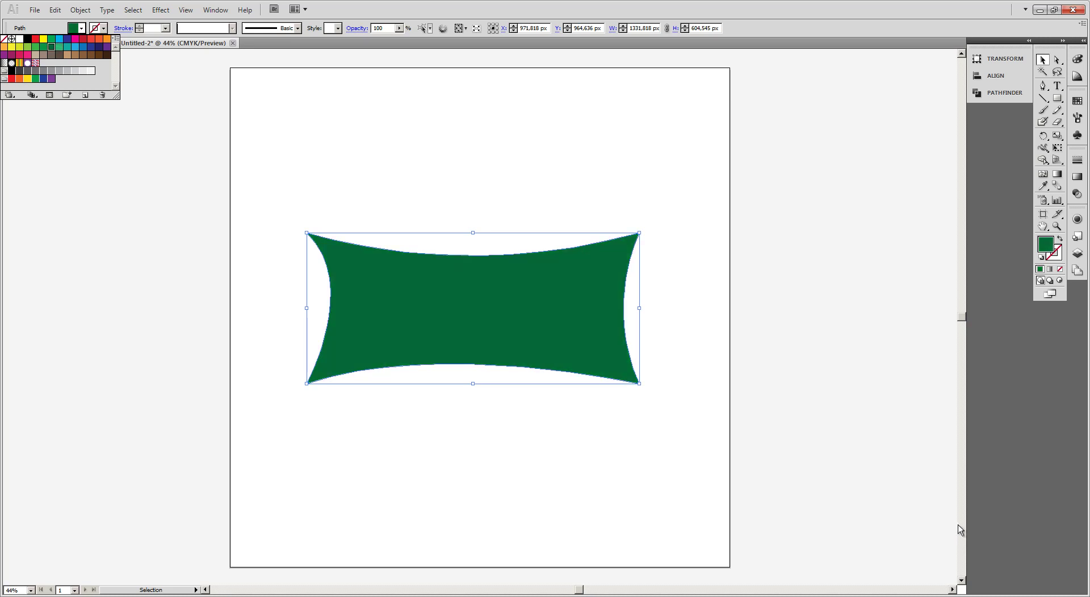
key("Return")
key("Down")
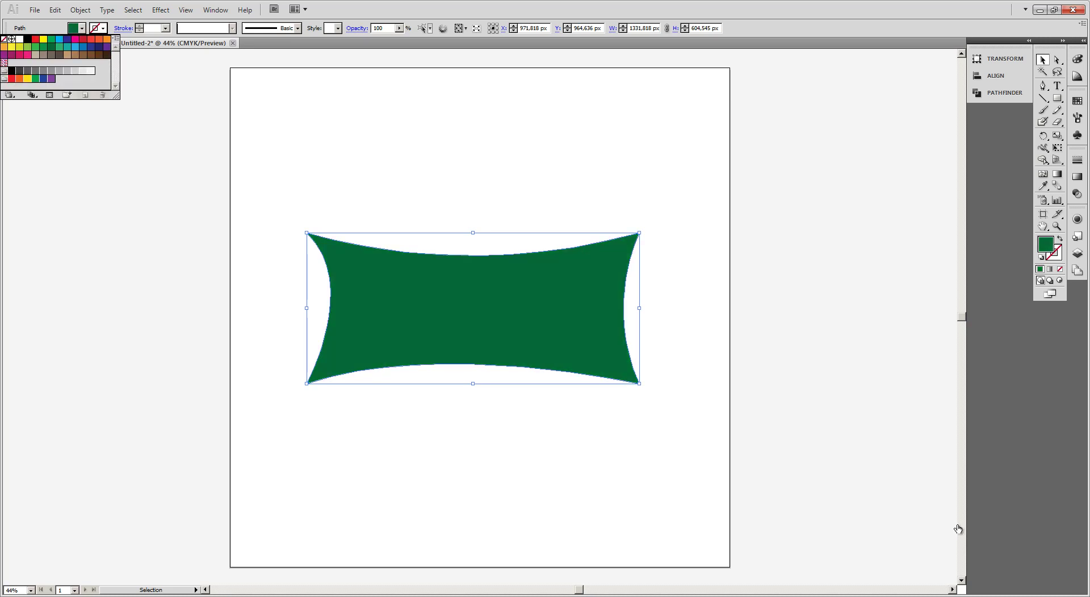
key("Right")
key("Right")
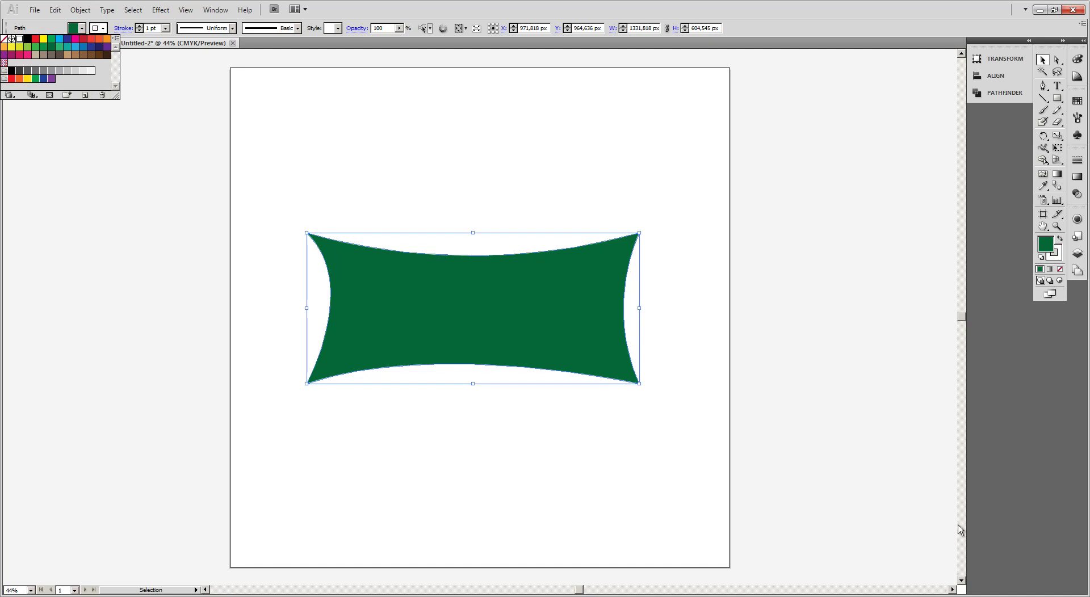
key("Return")
- Set the banner's stroke weight to 20 pt and keep the shape selected
key("Tab")
key("Down")
key("Down")
key("Down")
key("Down")
key("Down")
key("Down")
key("Down")
key("Down")
key("Down")
key("Down")
key("Down")
key("Down")
key("Down")
key("Down")
key("Down")
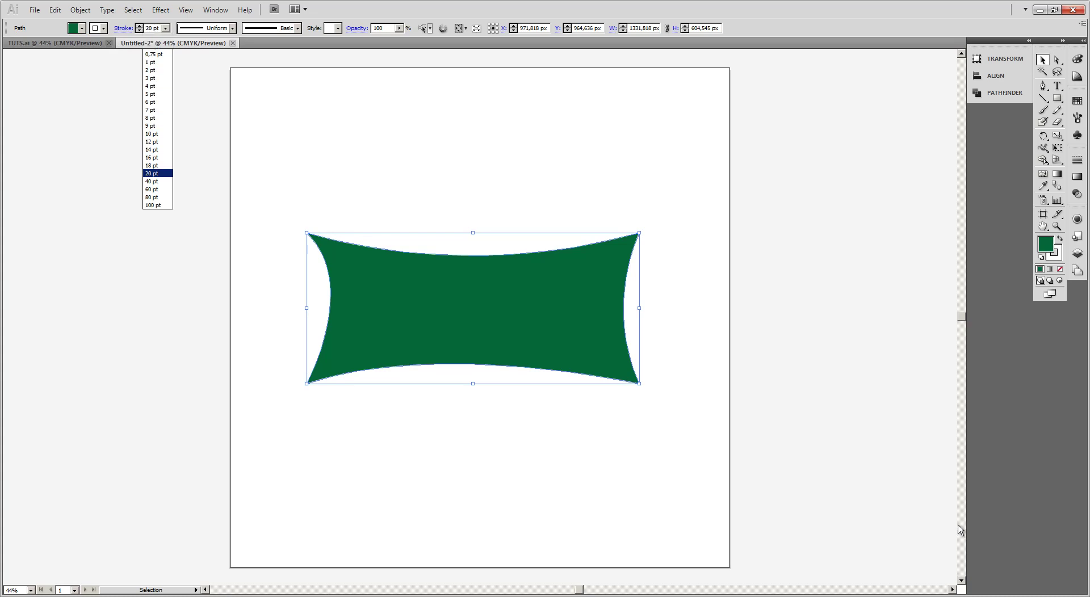
key("Return")
key("ctrl+shift+a")
key("ctrl+z")
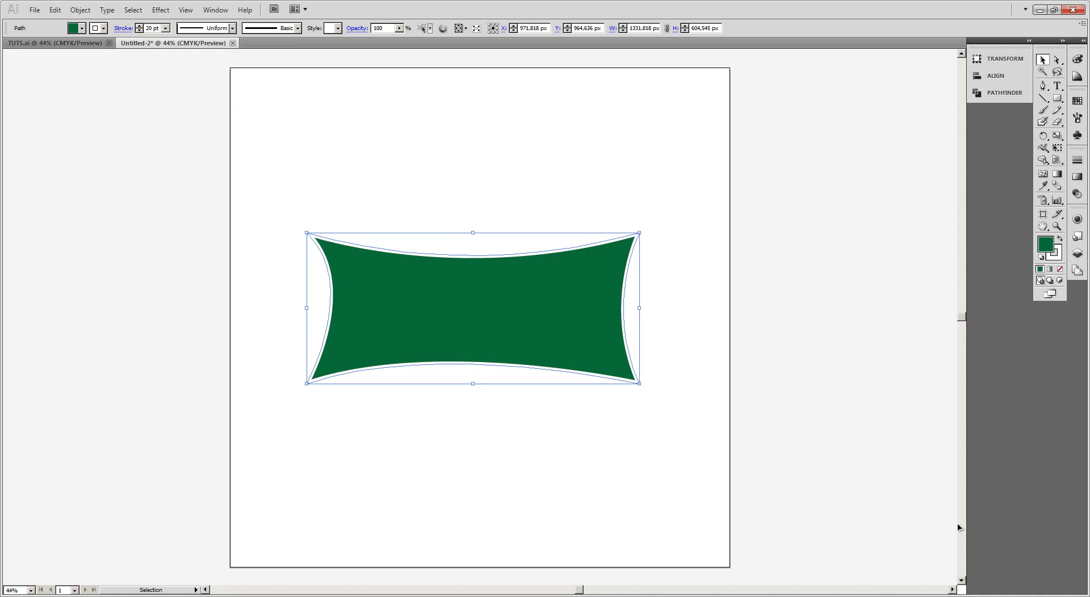
- Apply the variable width profile with two bulges to the banner's stroke
left_click(232, 28)
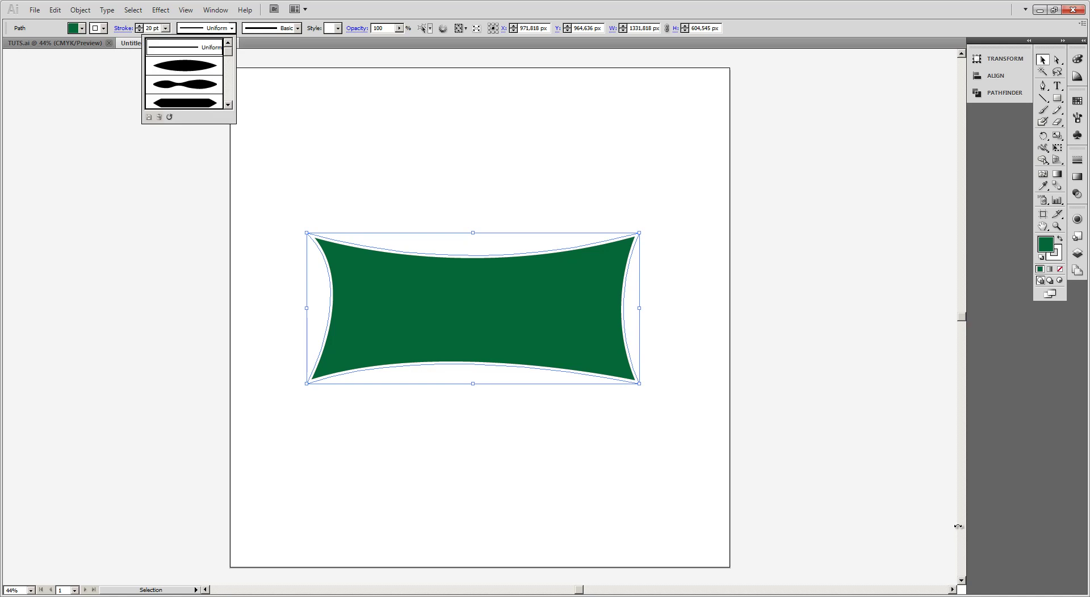
key("Escape")
left_click(233, 28)
key("Down")
key("Return")
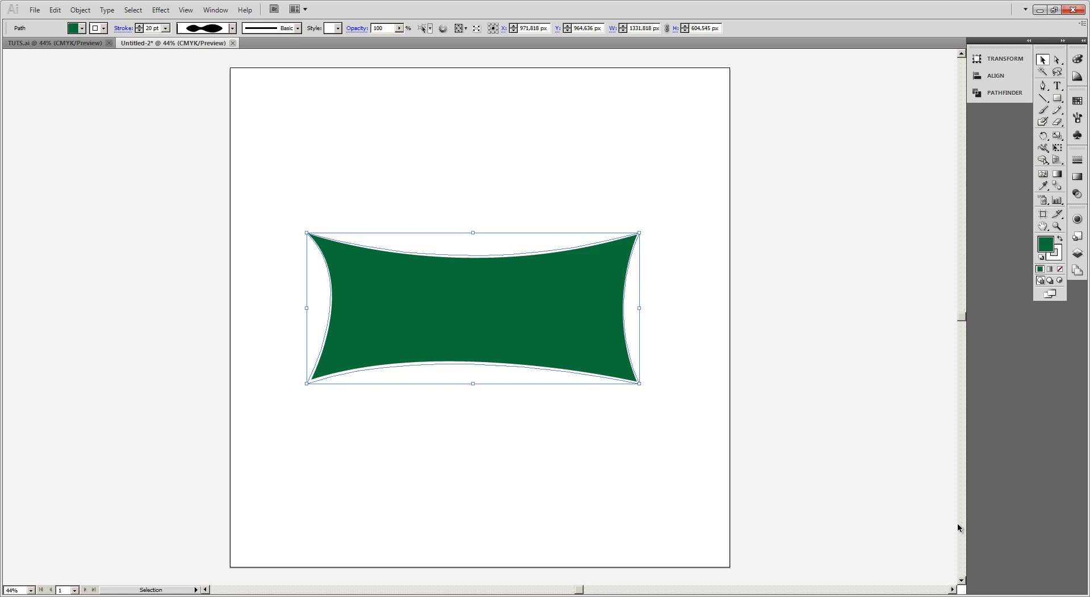
left_click(958, 528)
key("ctrl+a")
key("ctrl+F9")
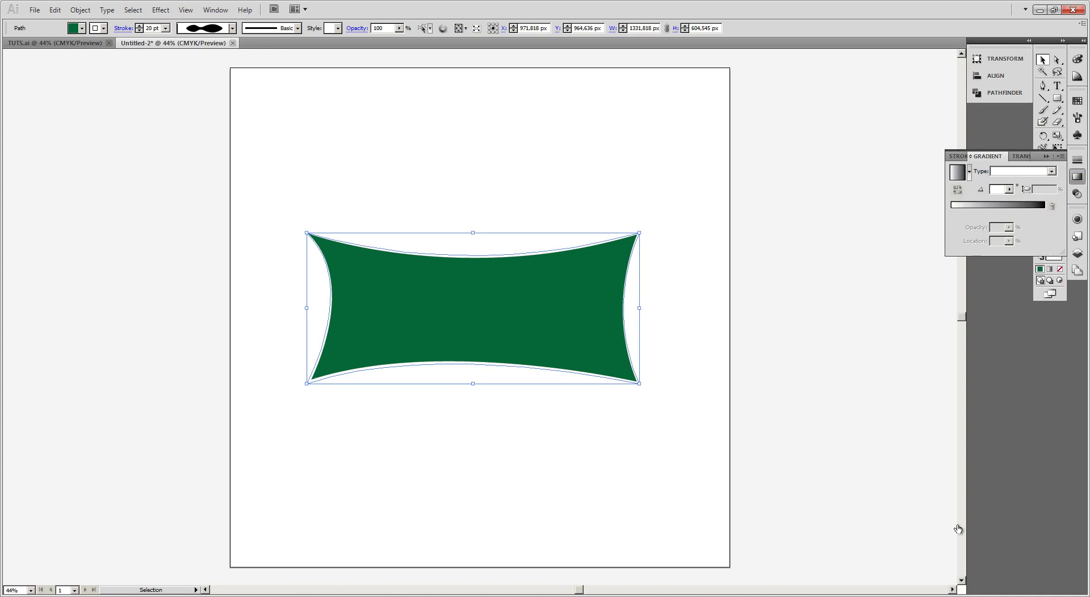
key("period")
double_click(1044, 213)
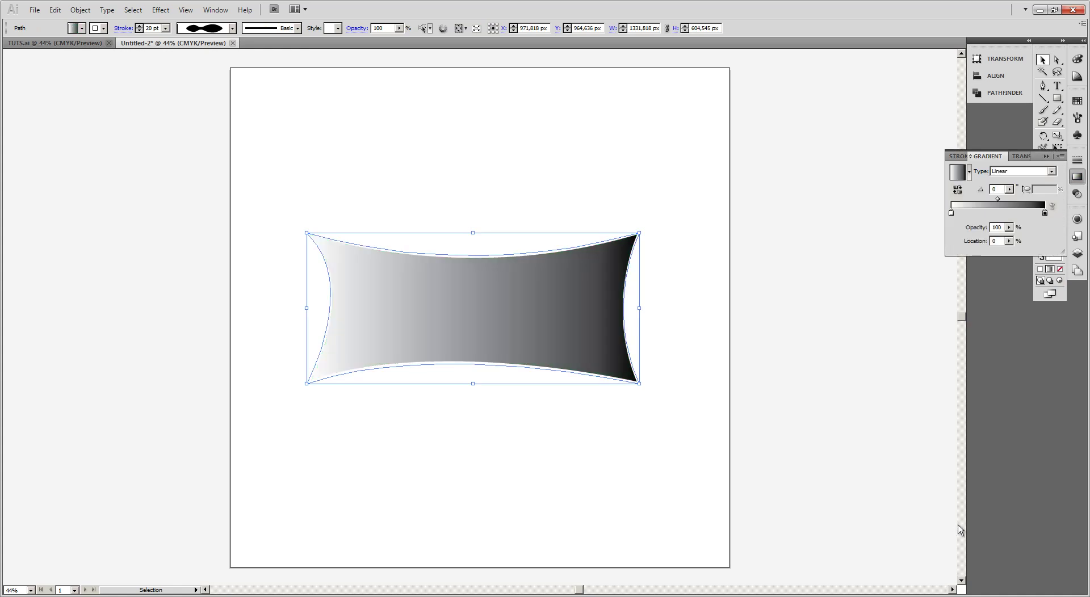
key("Escape")
key("ctrl+F9")
key("ctrl+shift+a")
key("ctrl+a")
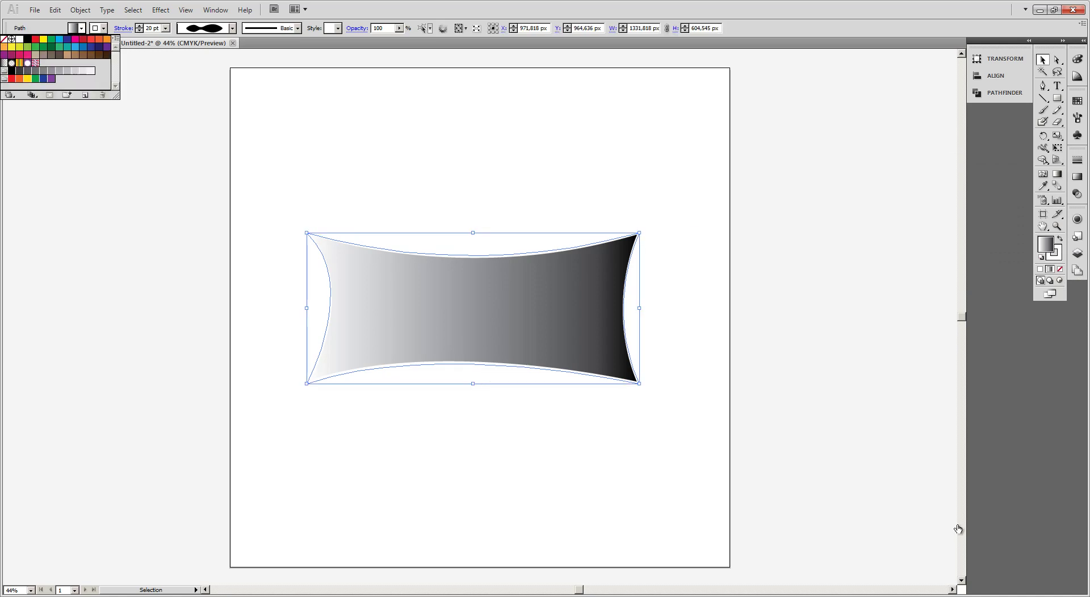
key("Escape")
key("ctrl+shift+a")
key("ctrl+a")
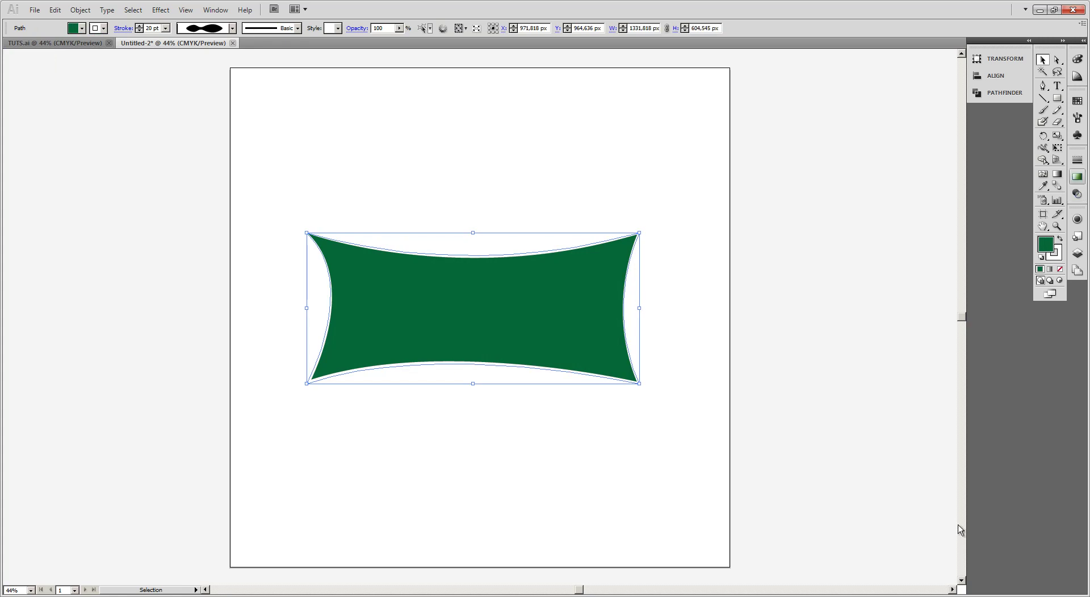
- Apply a linear gradient fill to the banner and set the gradient's start colour to dark green
left_click(1076, 177)
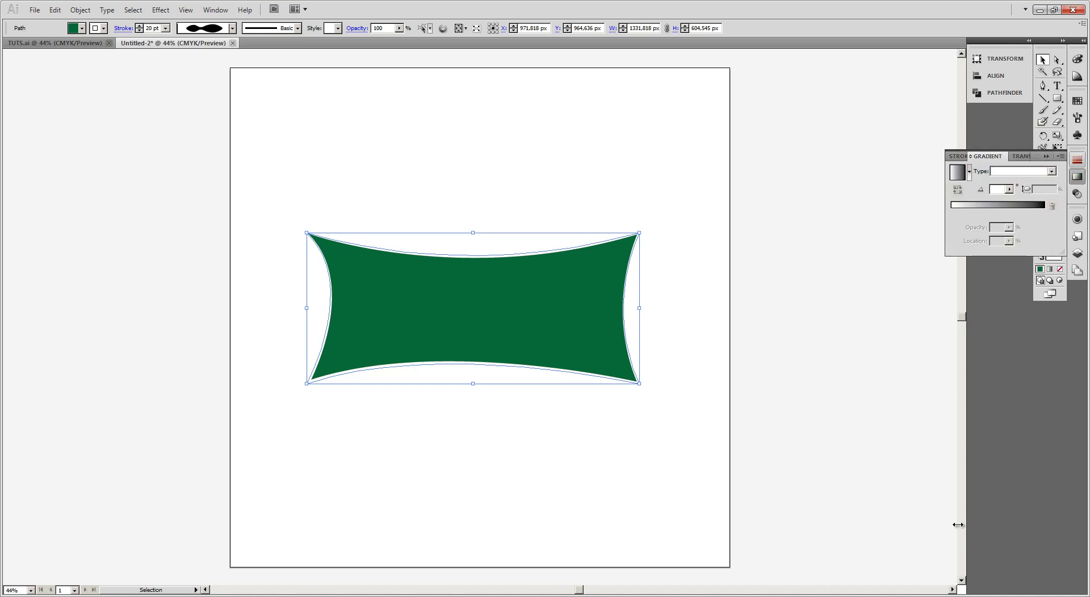
key("period")
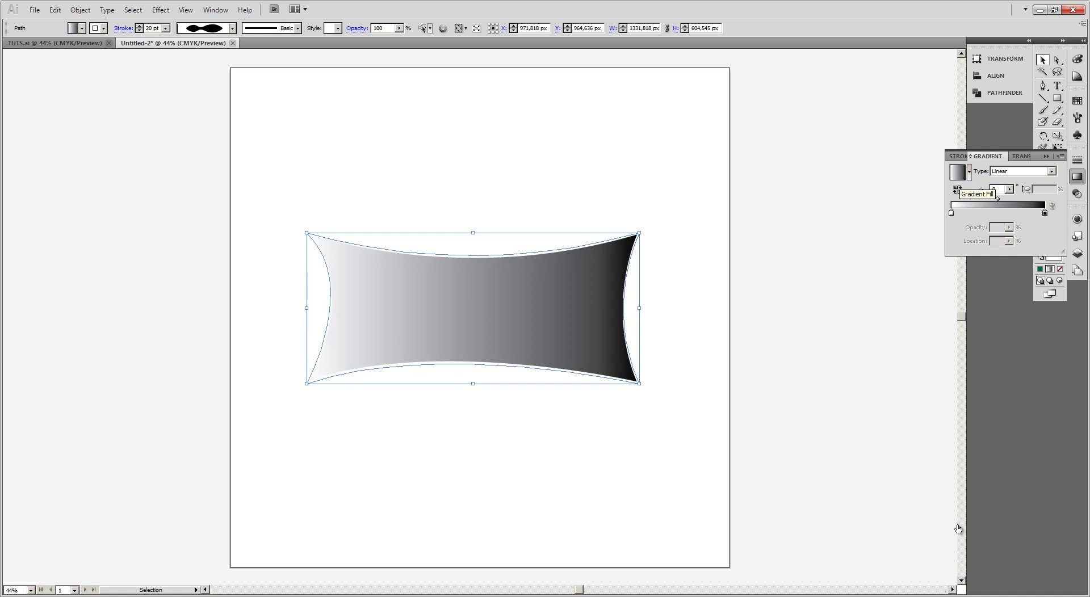
double_click(951, 212)
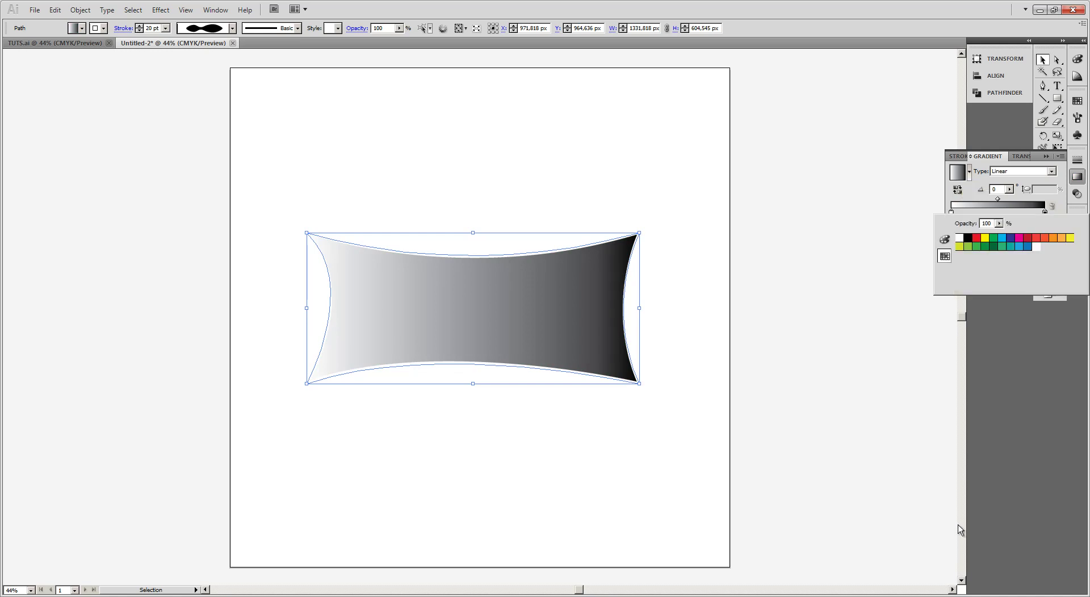
left_click(993, 247)
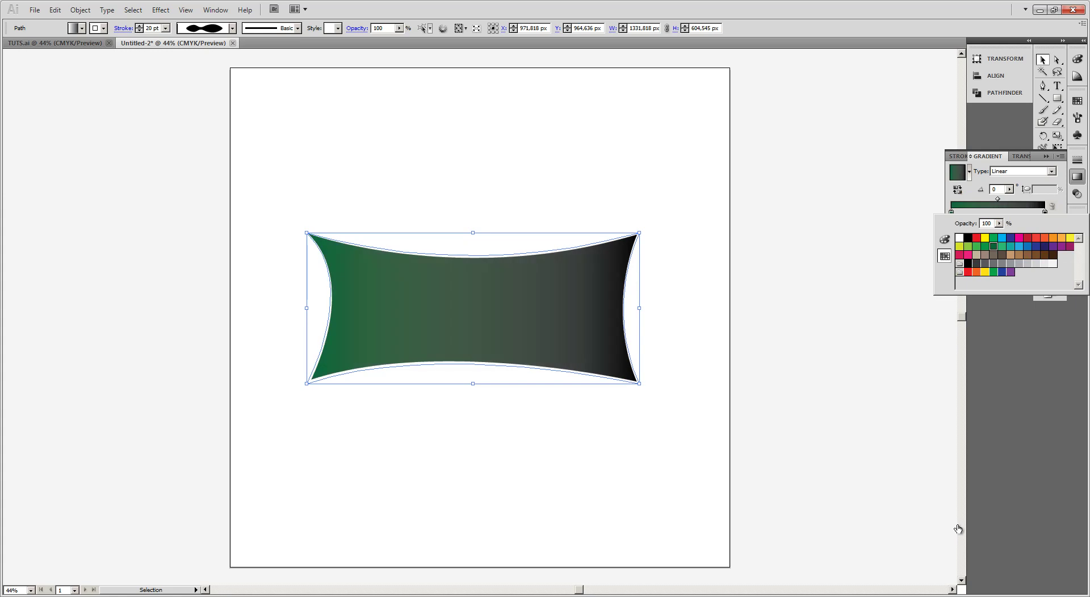
key("Escape")
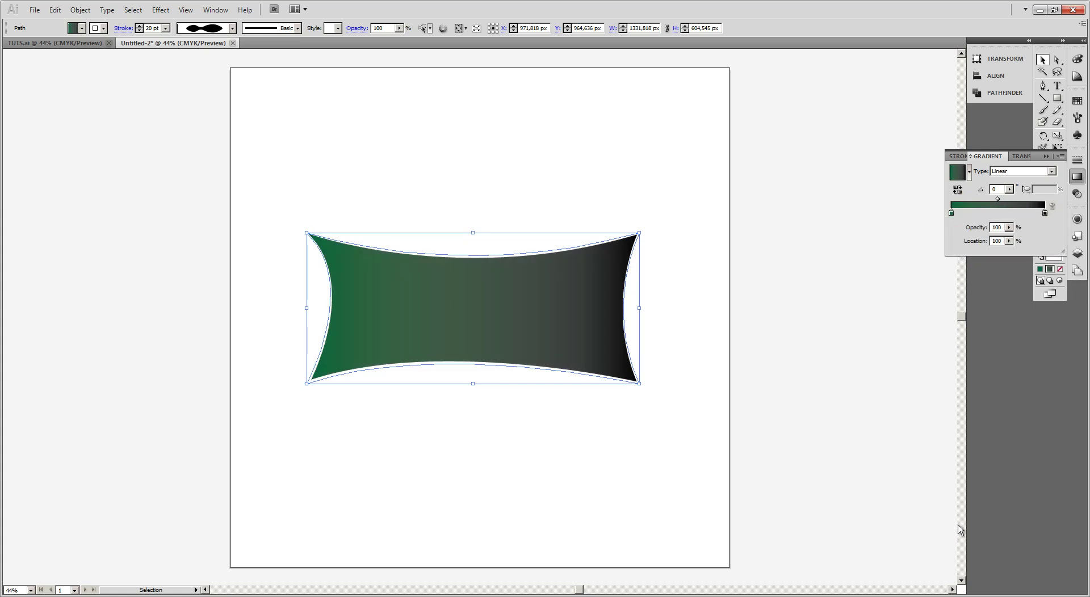
- Set the gradient's end colour to a darker green of C 90, M 30, Y 95, K 73
double_click(1044, 212)
left_click(993, 246)
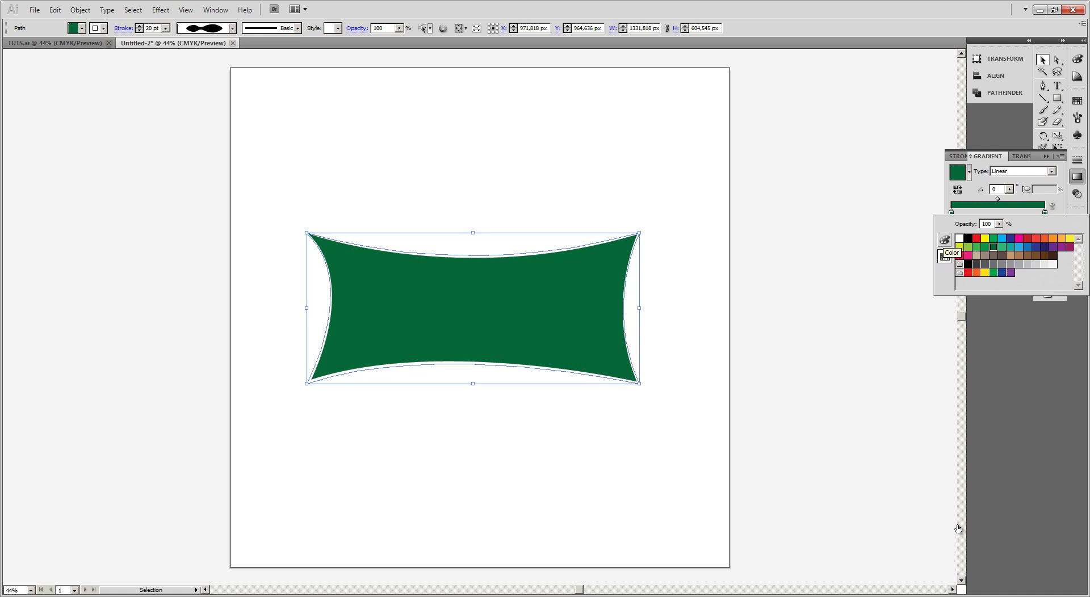
left_click(944, 257)
left_click(944, 240)
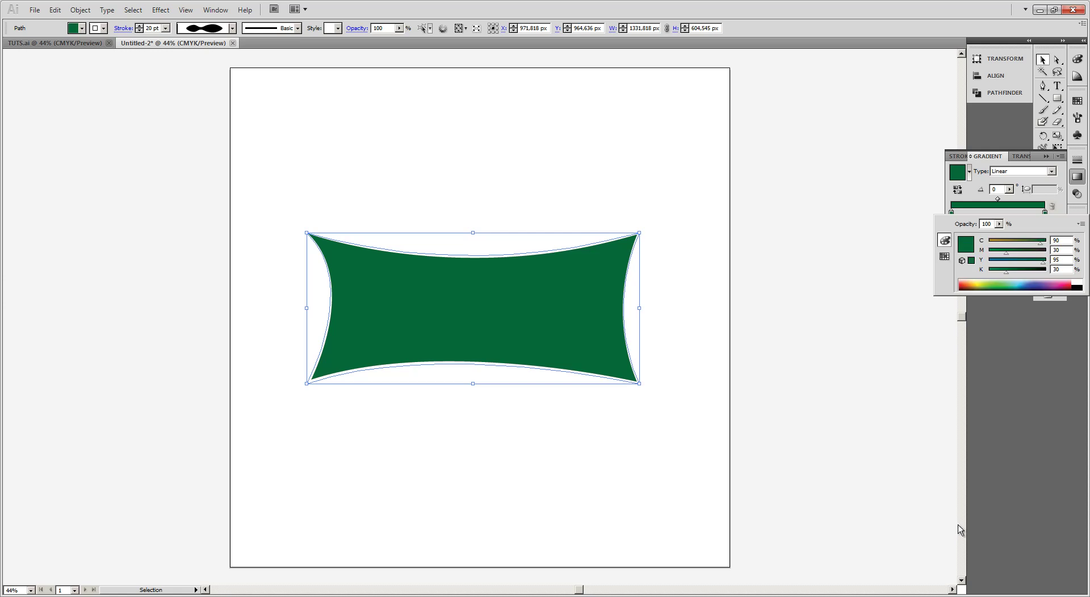
left_click_drag(1006, 272, 1028, 272)
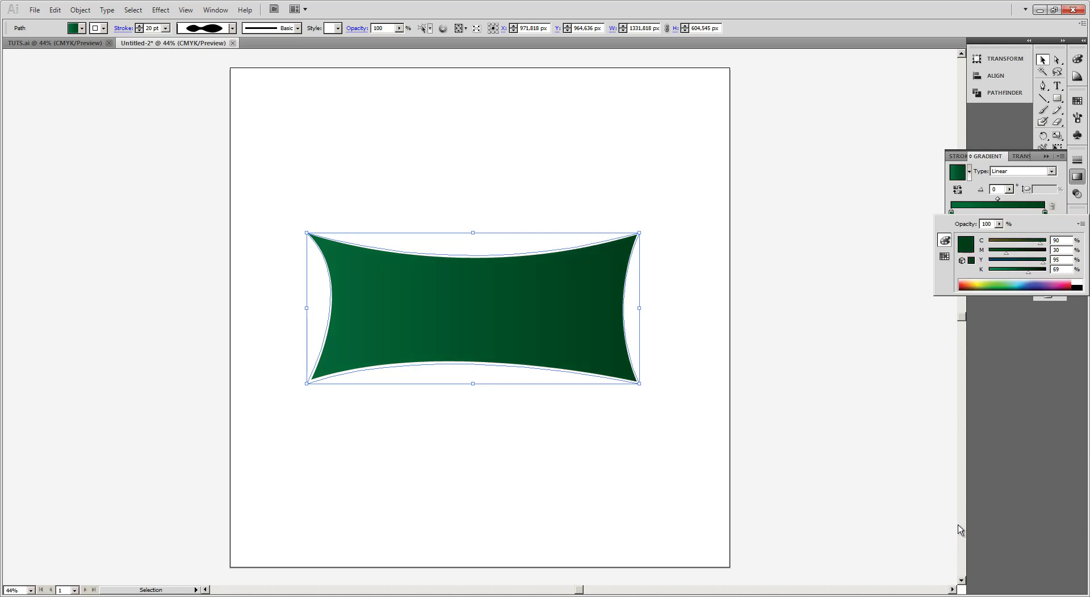
type("3")
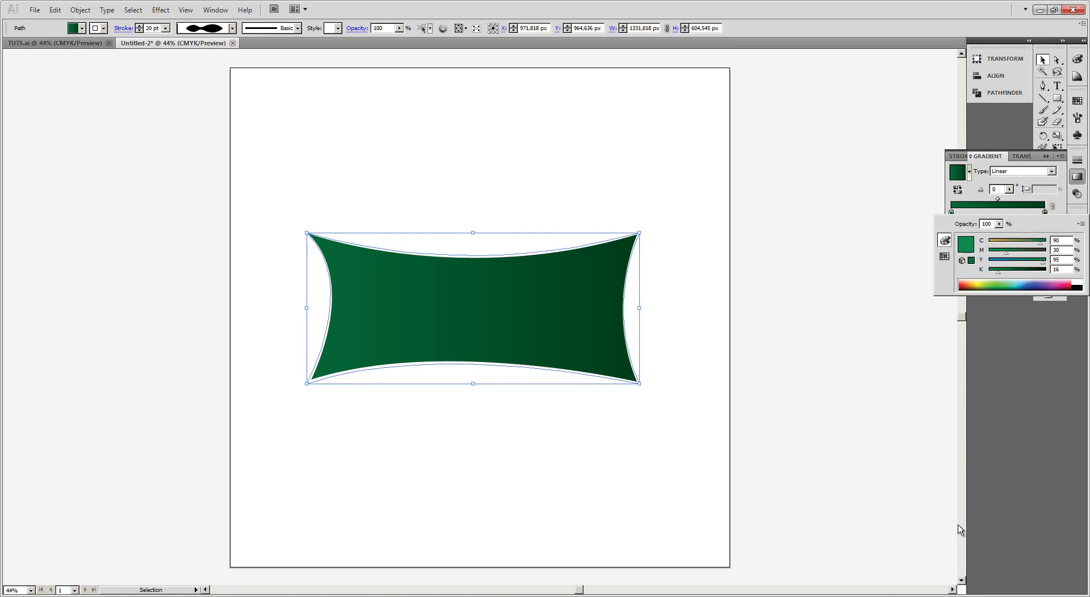
type("5848")
type("55")
type("73")
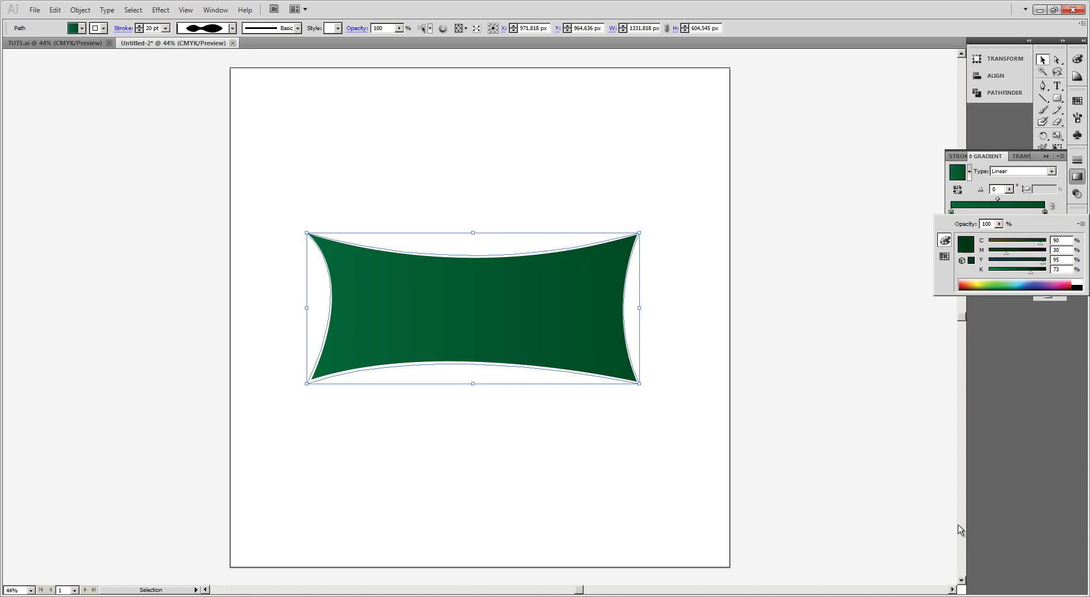
key("Return")
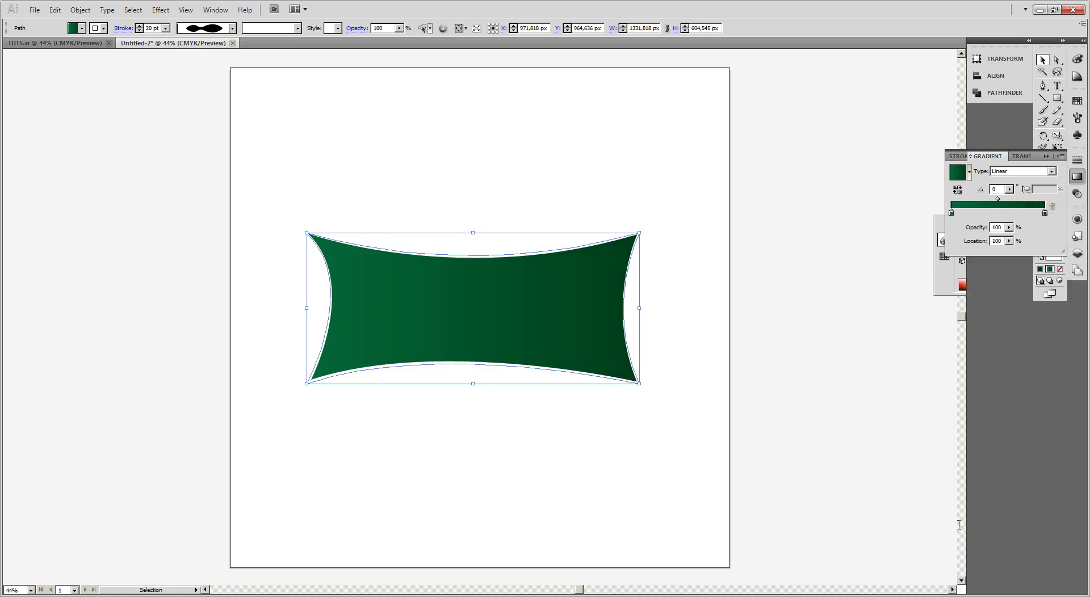
- Set the banner's gradient angle to -90° and deselect the shape
type("-90")
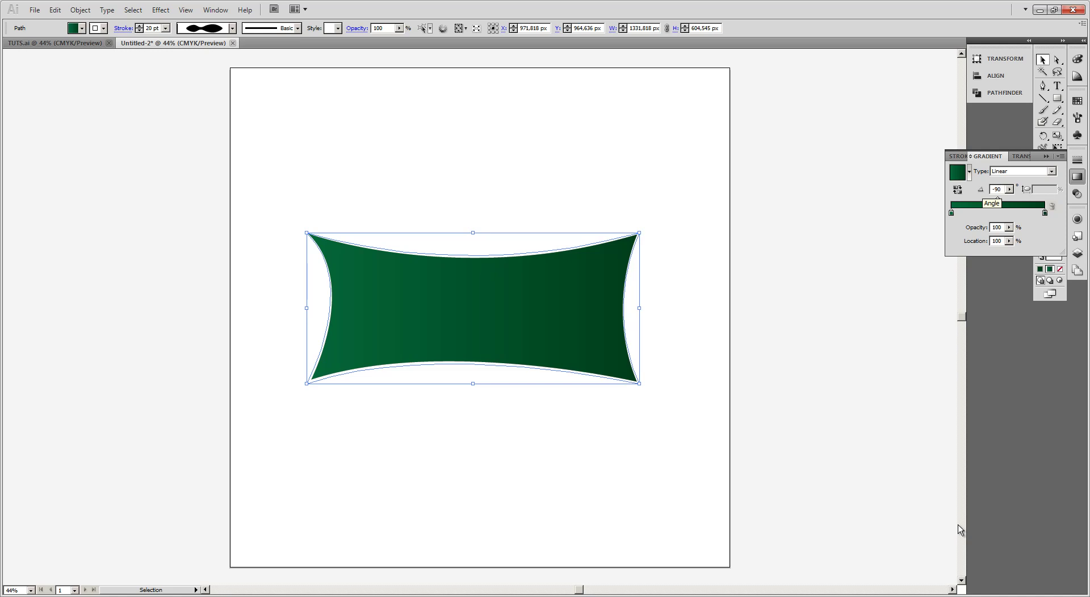
key("Return")
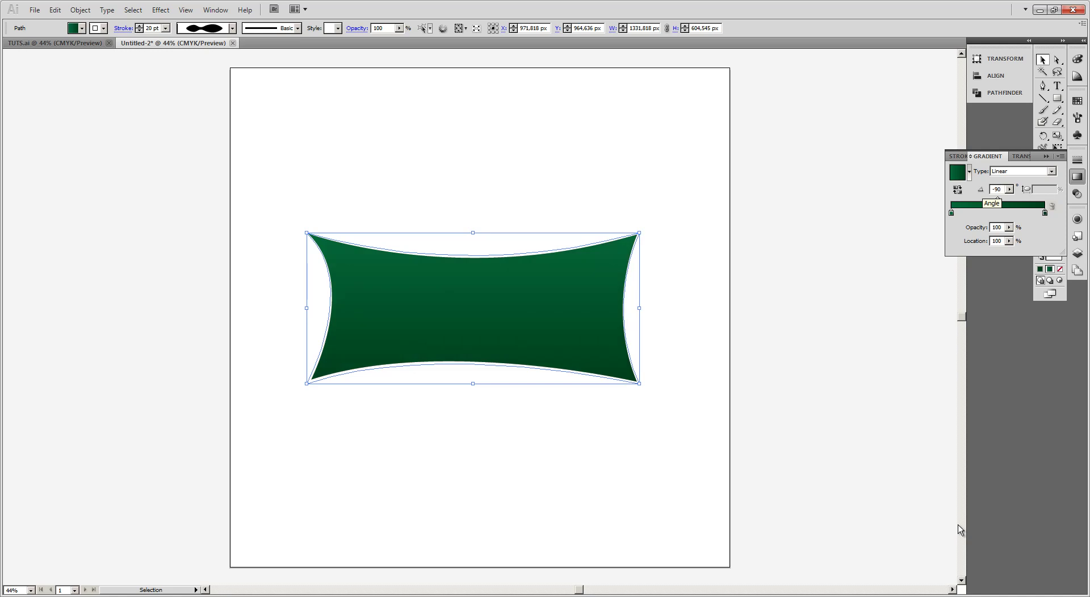
left_click(958, 528)
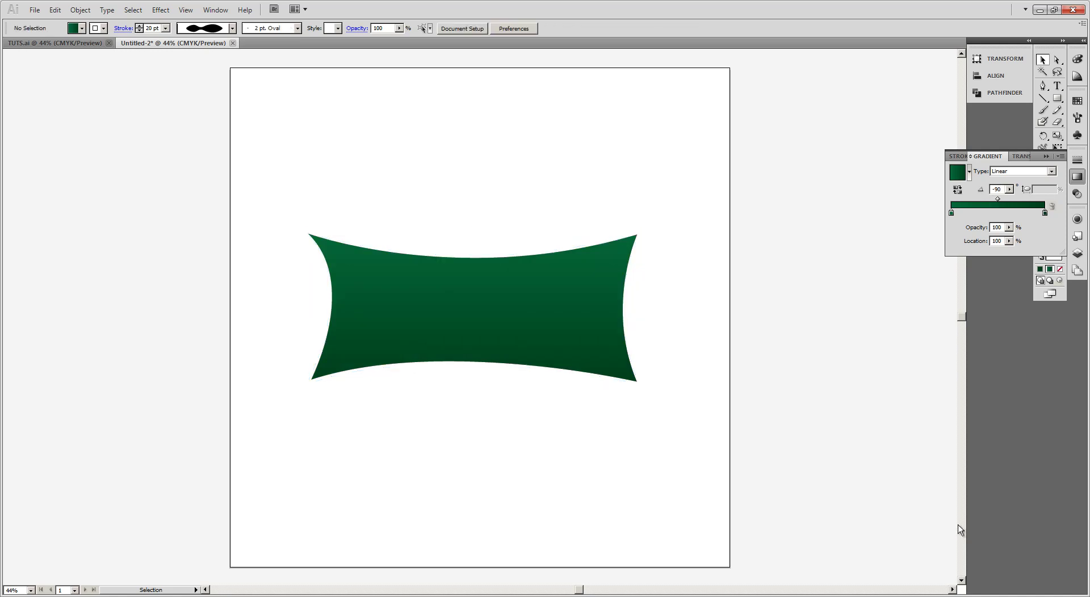
left_click(957, 524)
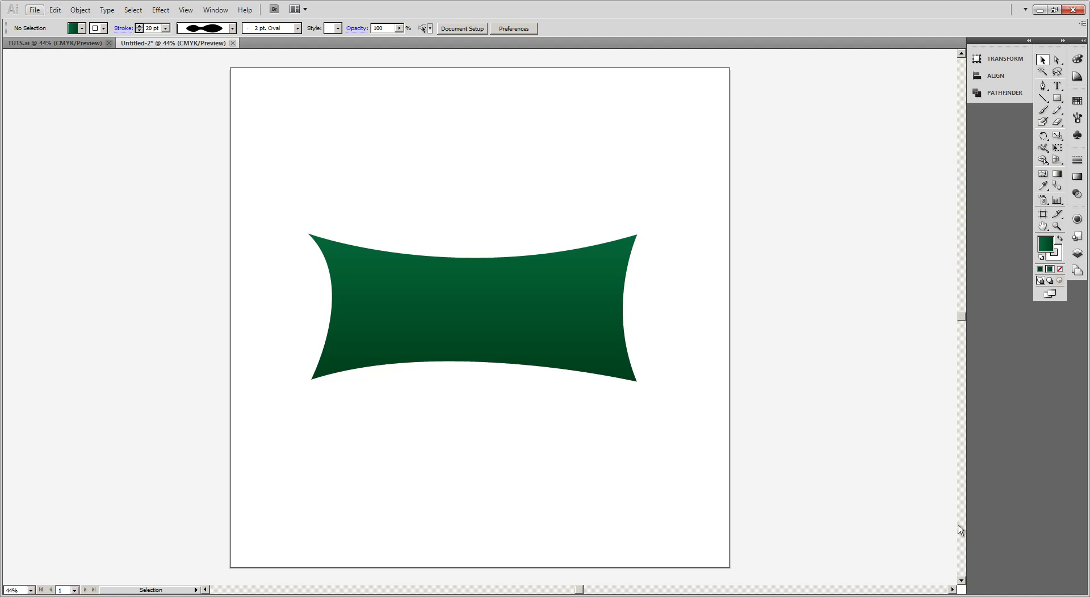
- Save the document as TUTS.ai in Mes images, replacing the existing file and keeping the default Illustrator options
key("alt+f")
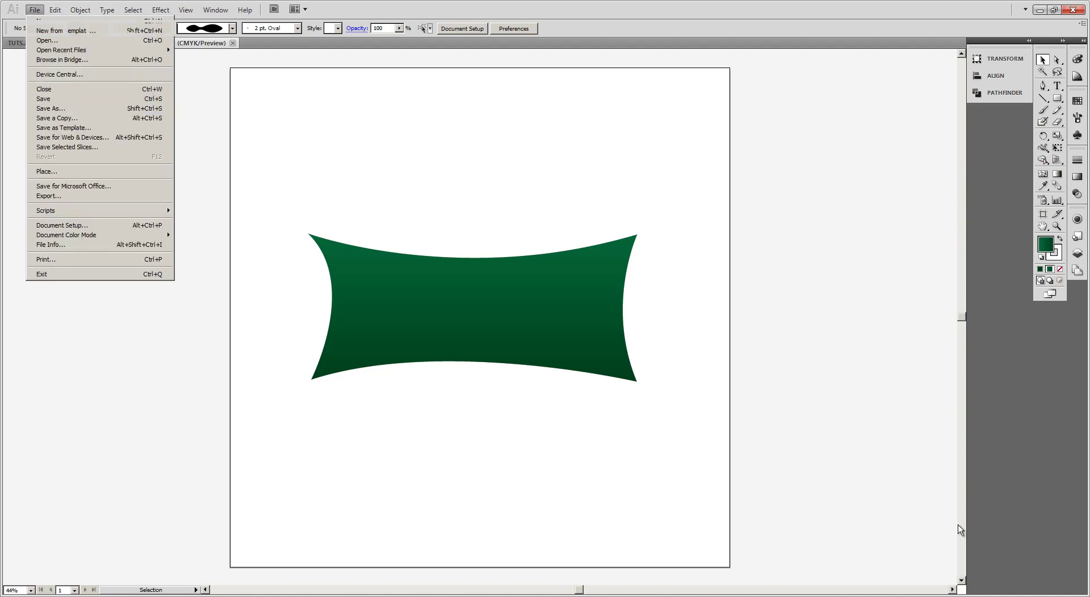
key("ctrl+shift+s")
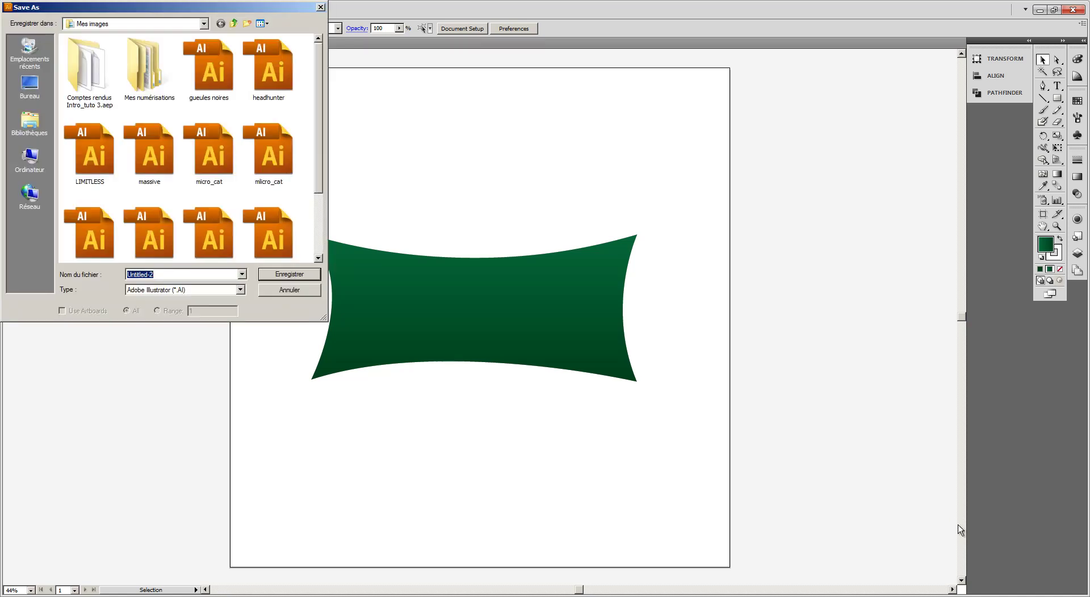
type("TUTS")
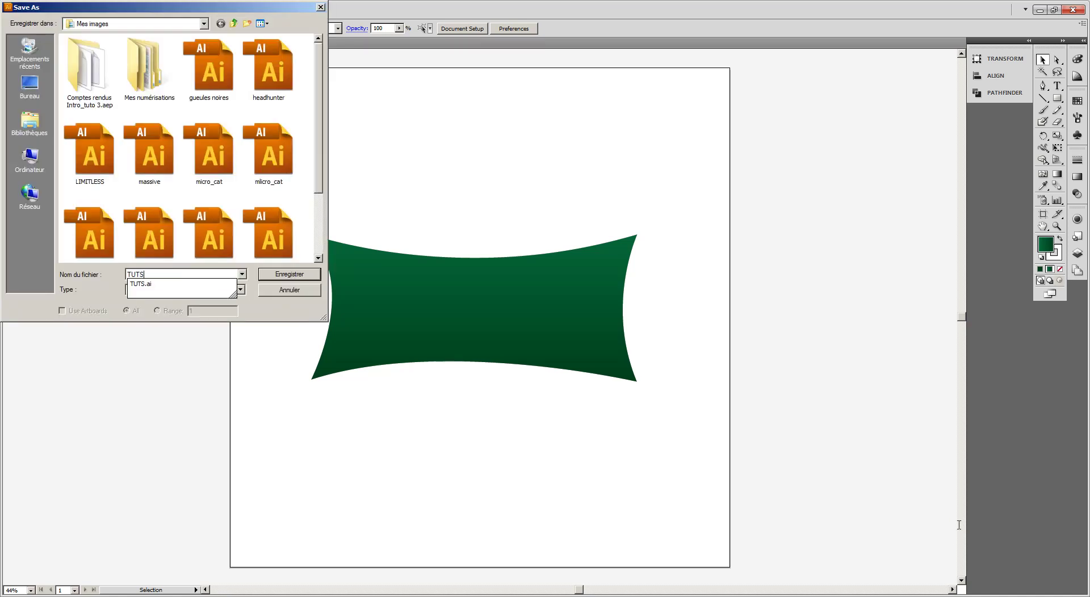
key("Down")
key("Return")
key("Return")
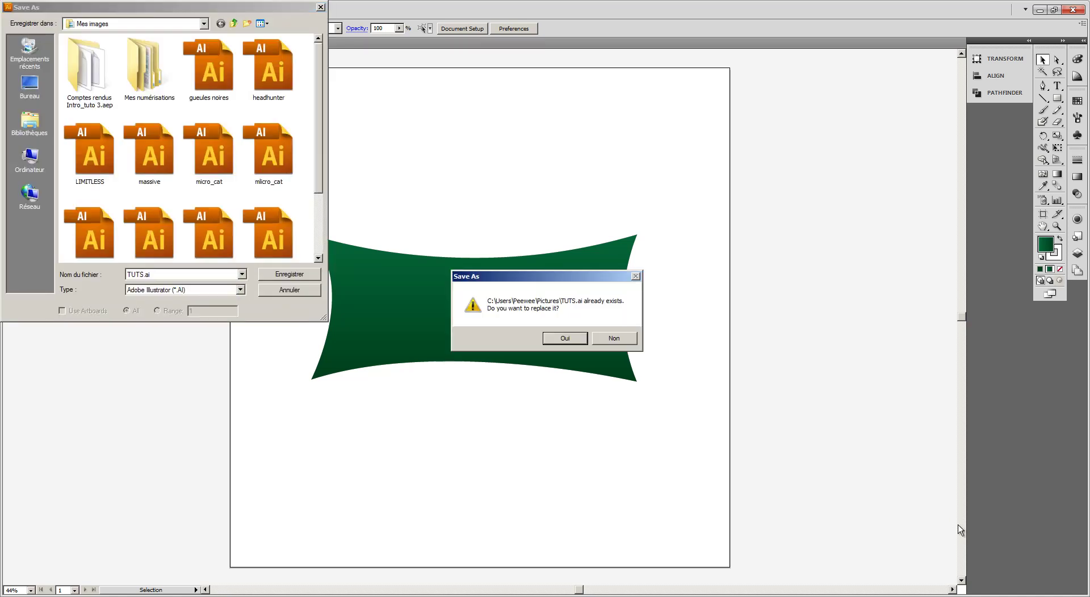
key("Return")
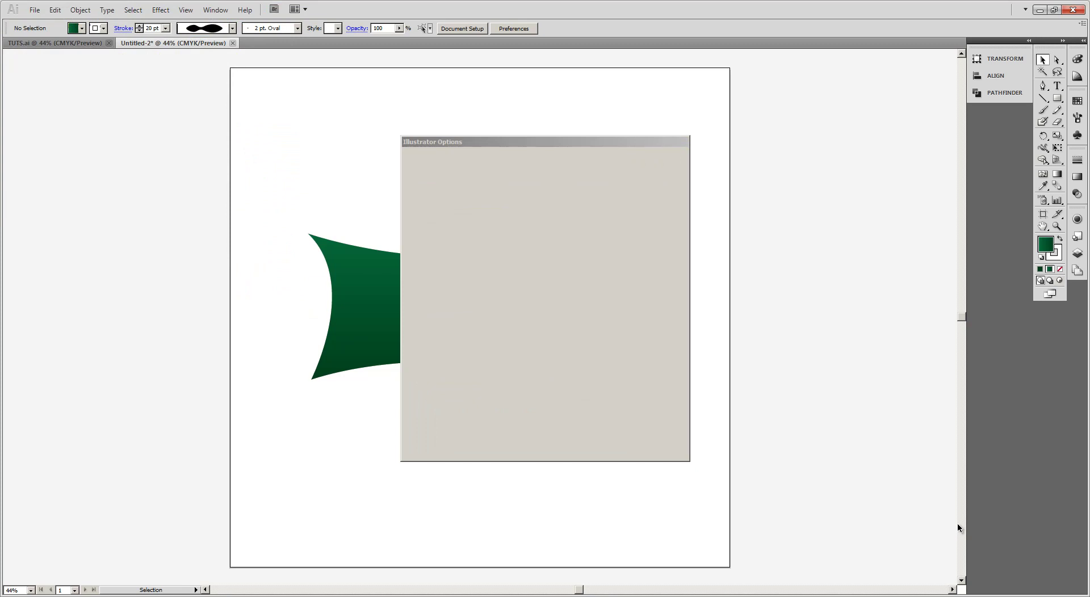
key("Return")
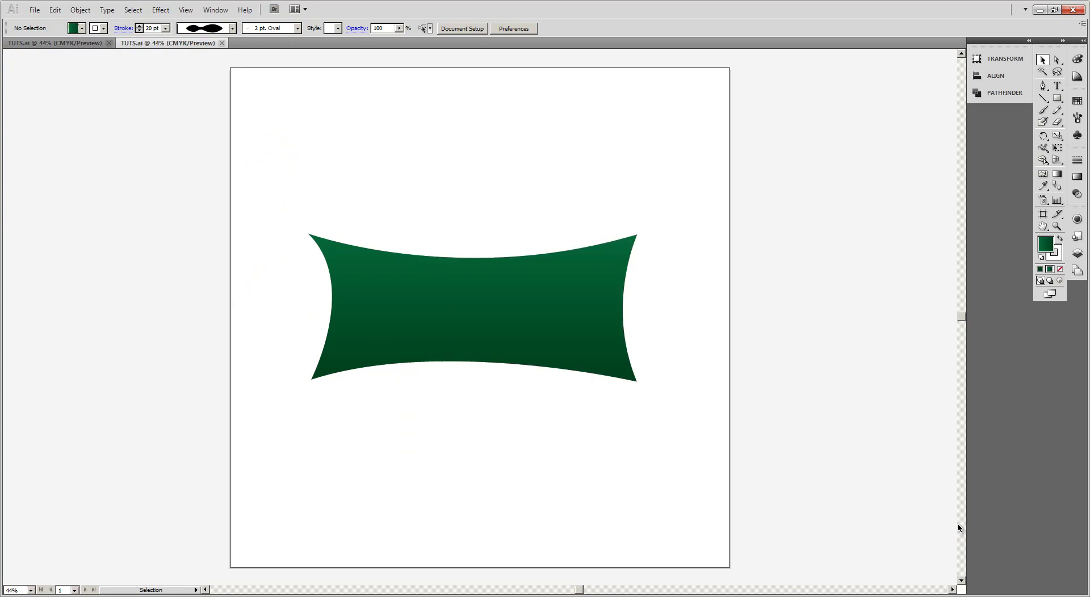
- Switch to Photoshop and open the TUTS file, importing its page at a width of 2500 pixels
key("alt+Tab")
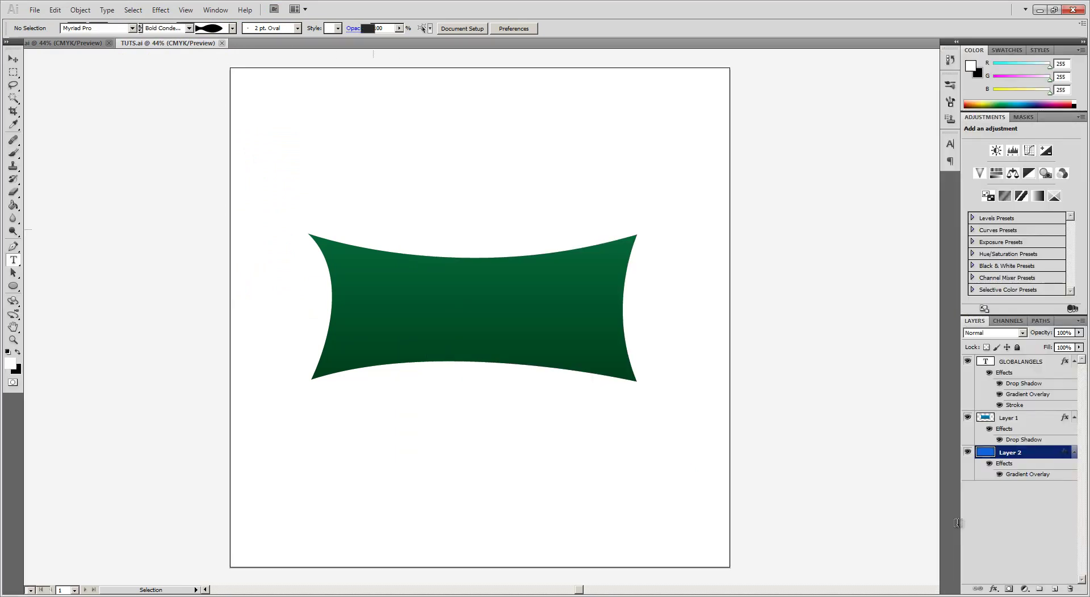
key("alt")
key("f")
key("o")
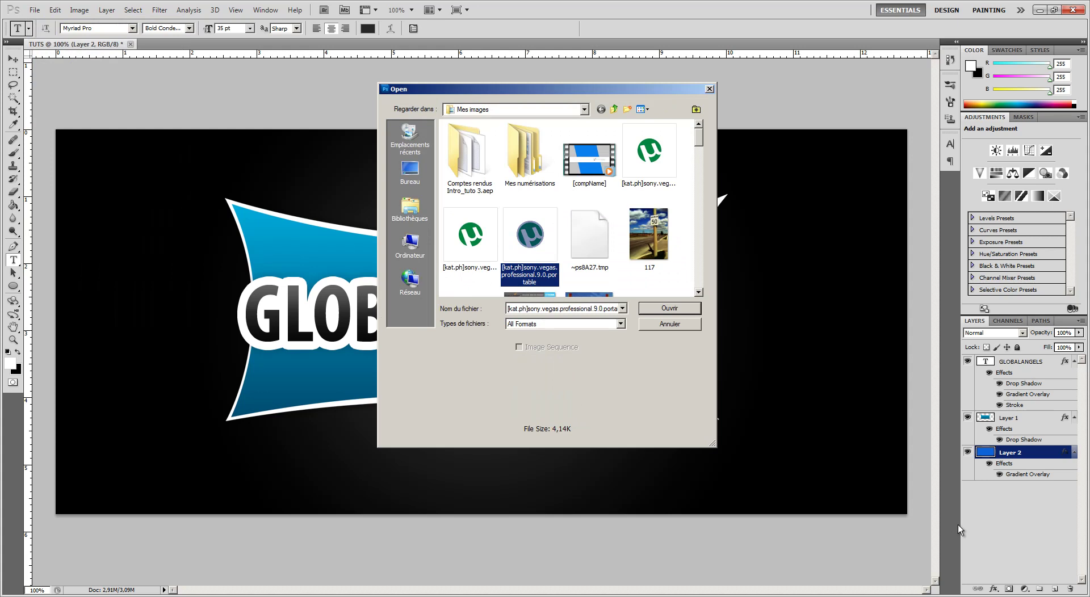
type("TUTS")
key("Return")
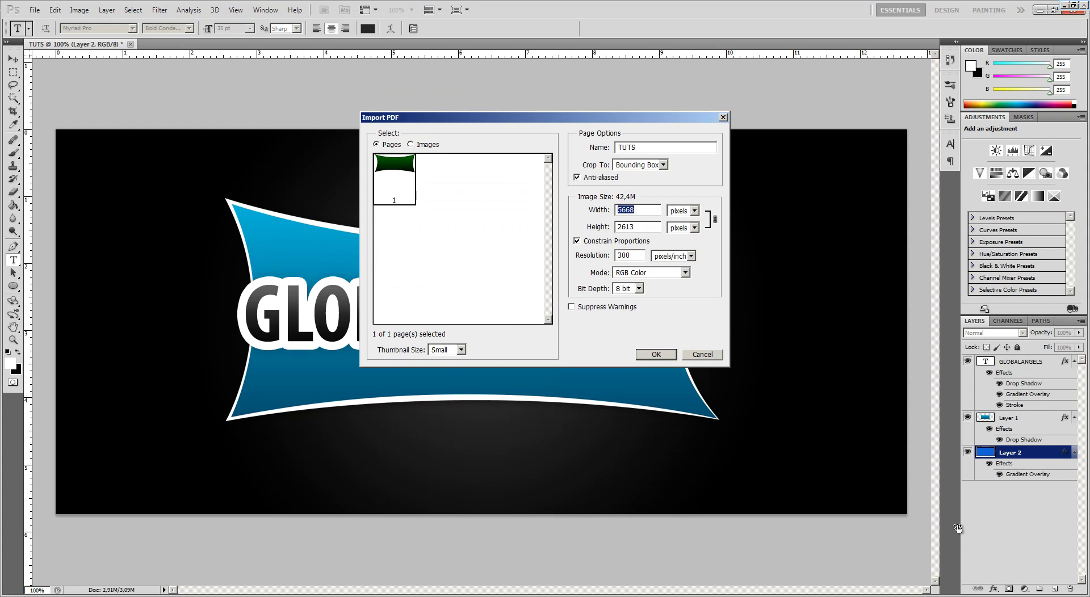
type("2500")
key("Return")
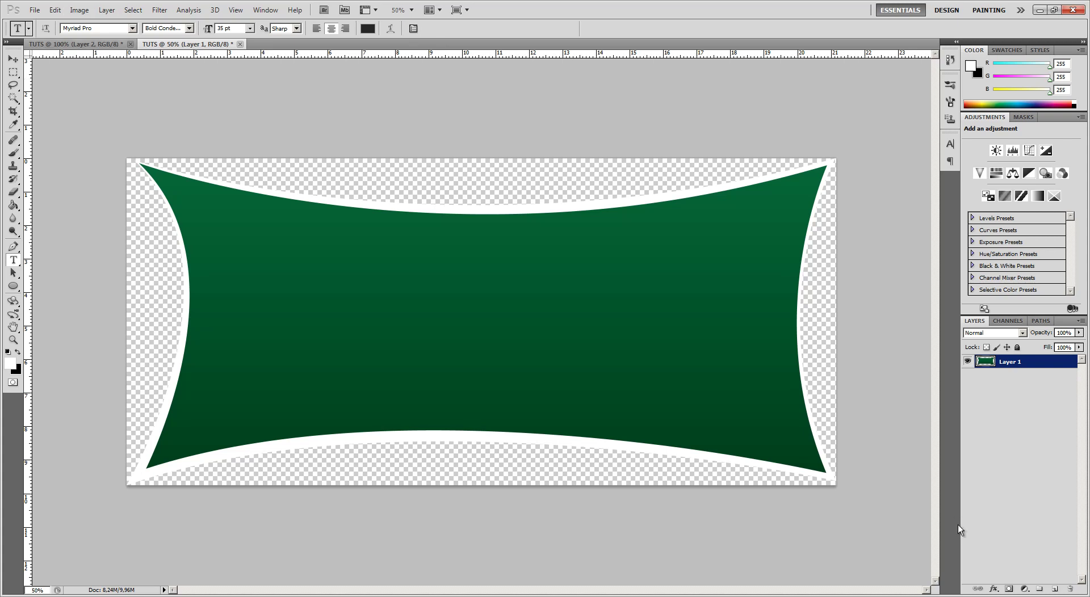
- Scale the banner layer down to about 58% with Free Transform and place it near the canvas centre
left_click(55, 10)
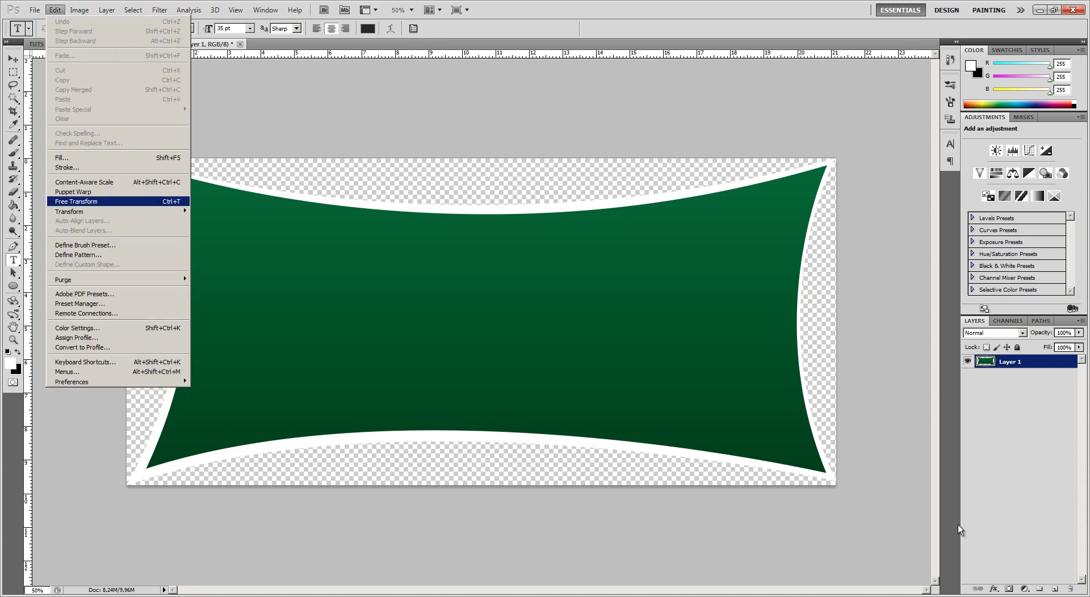
mouse_move(114, 211)
key("Return")
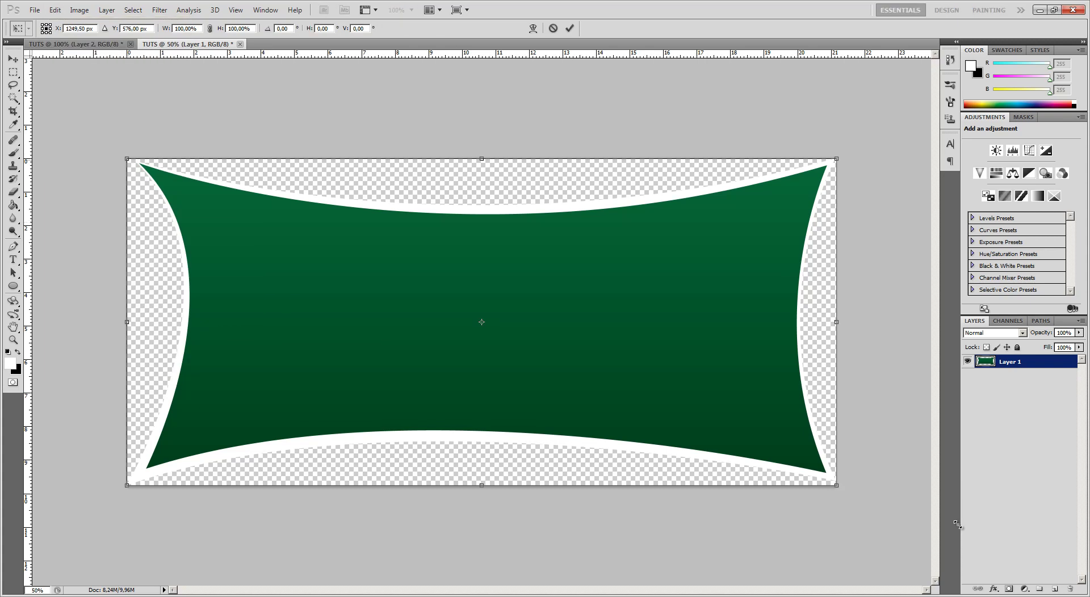
left_click_drag(127, 159, 425, 295)
left_click_drag(465, 341, 302, 258)
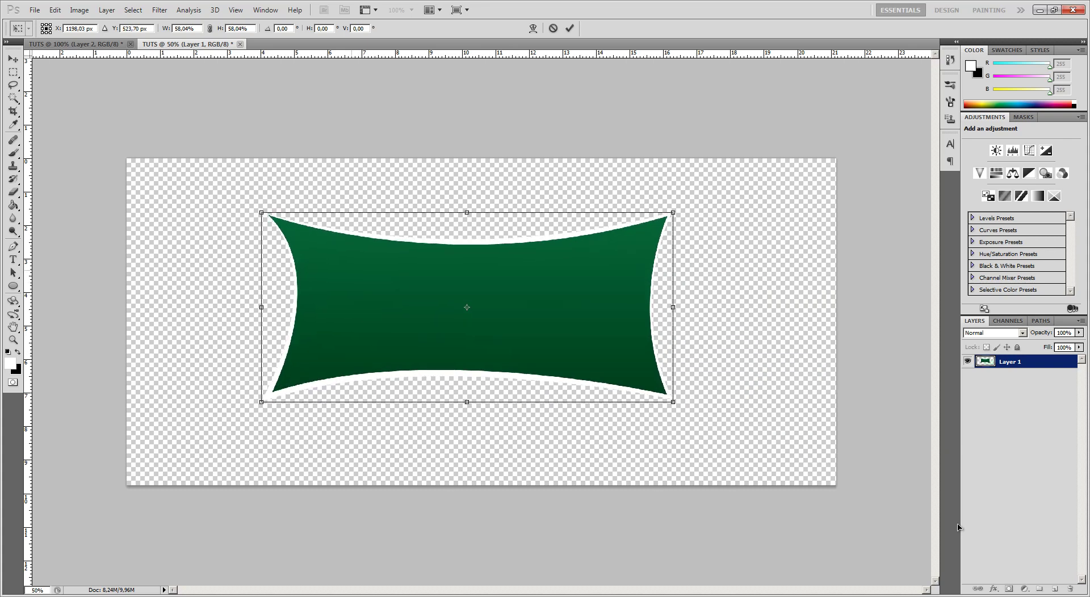
key("t")
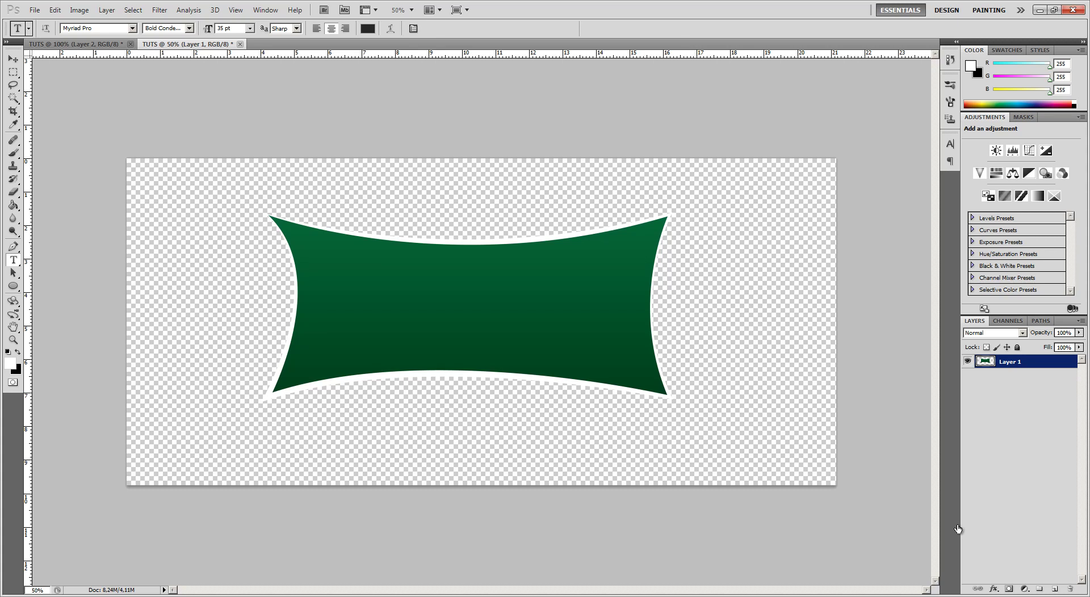
- Add a Drop Shadow to the banner layer with distance 0 and size 25 px
key("alt+l")
key("y")
key("Return")
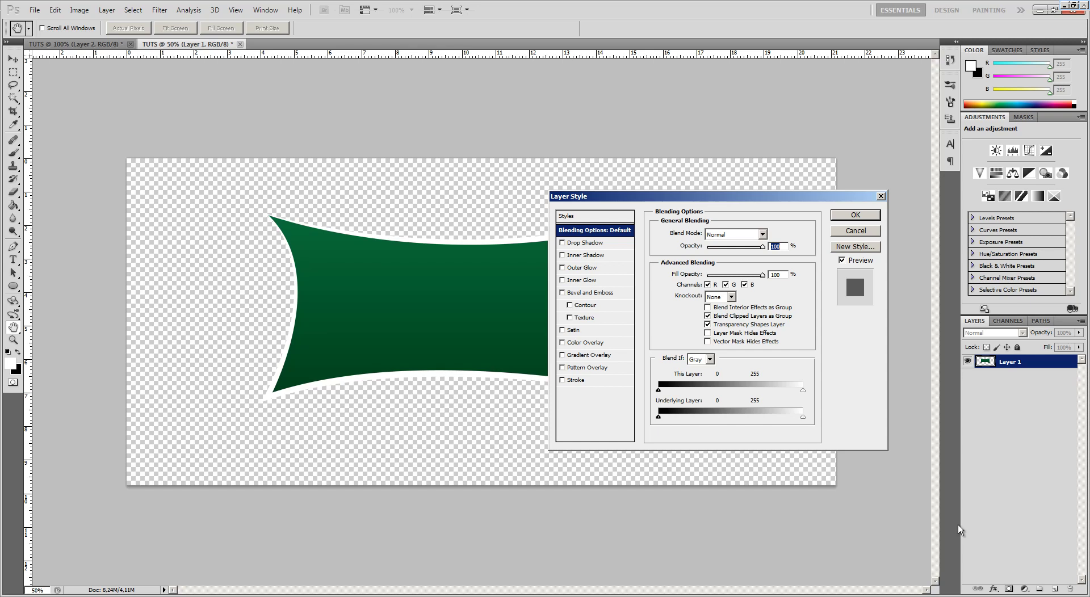
key("ctrl+1")
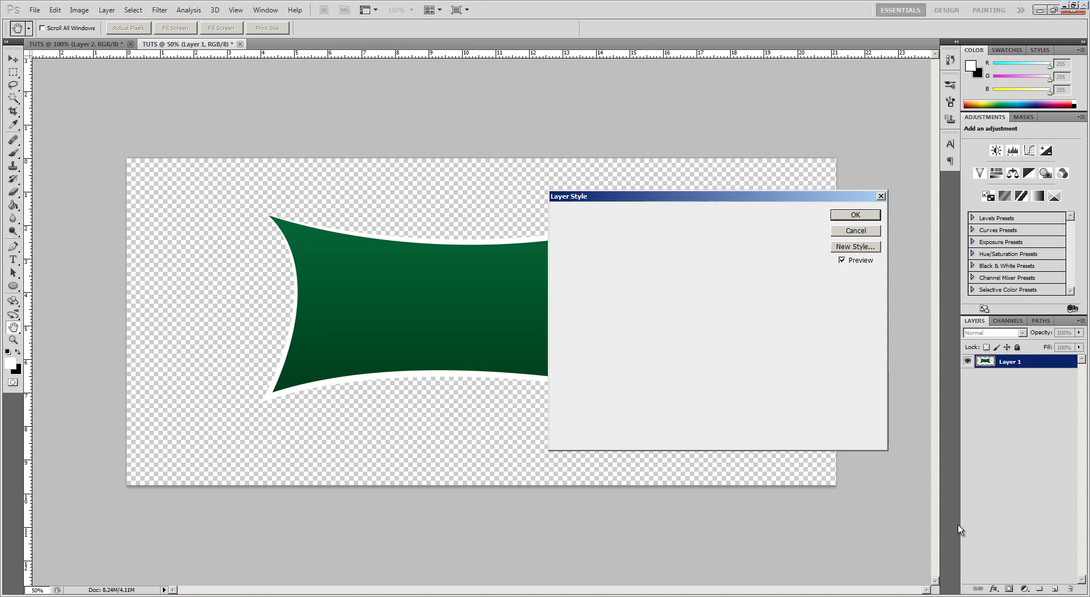
type("0")
key("Tab")
key("Tab")
type("25")
key("Return")
key("t")
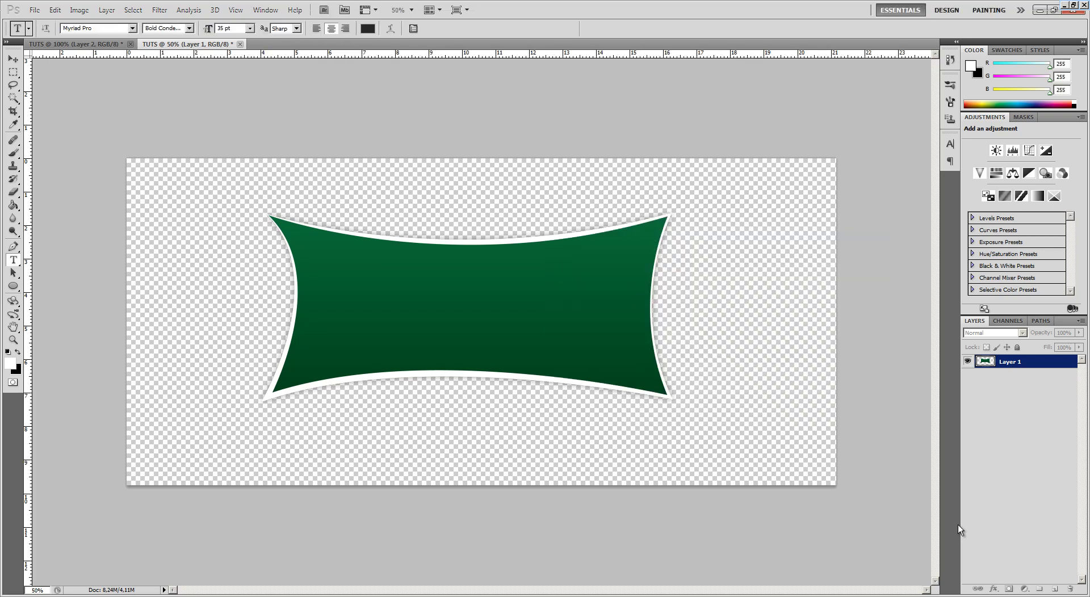
- Create a new empty layer and place it beneath the banner layer
key("ctrl+alt+shift+n")
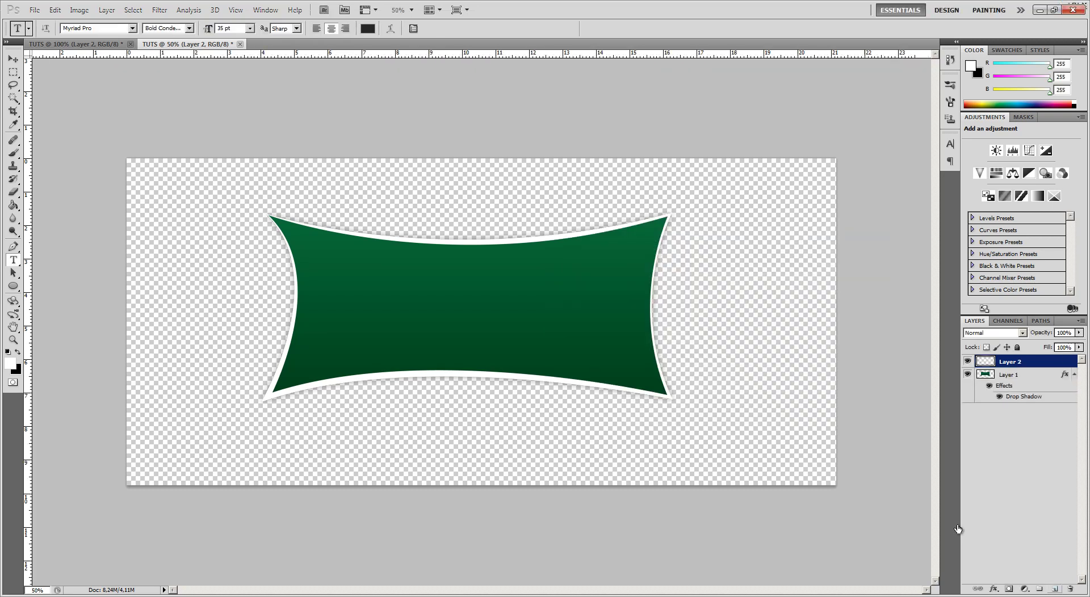
key("ctrl+bracketleft")
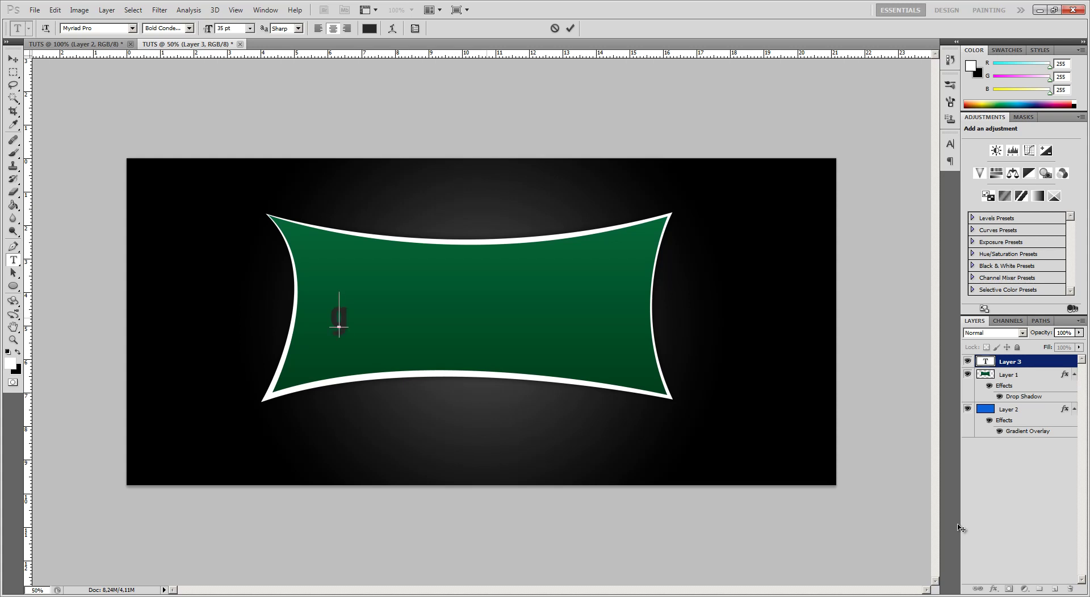
- Write BLOGANGELS in Myriad Pro Bold Condensed at 85 pt and centre the text over the banner
type("BLOGANGELS")
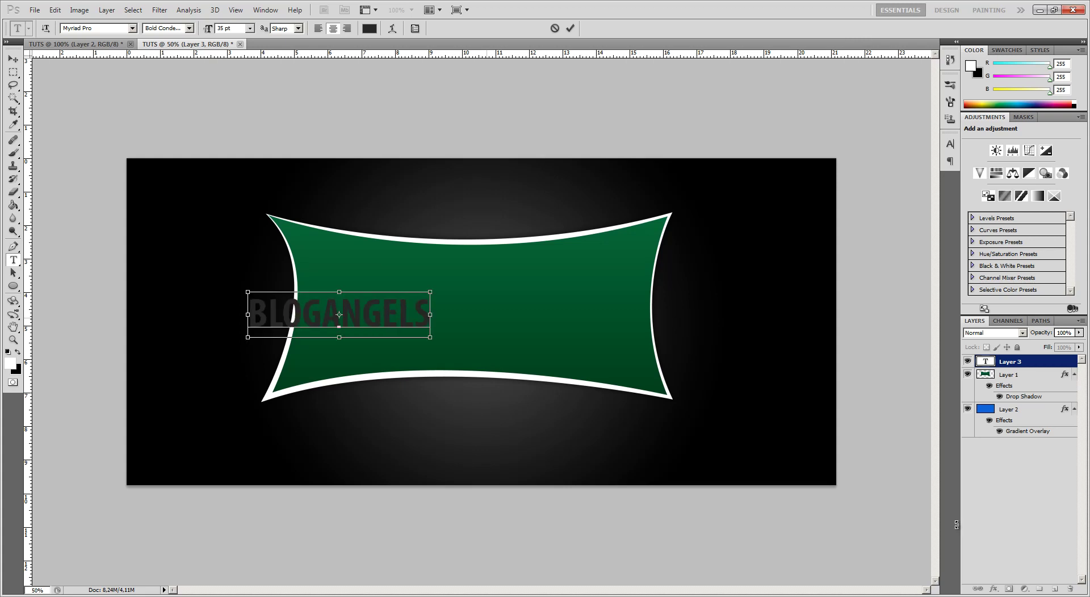
key("ctrl+a")
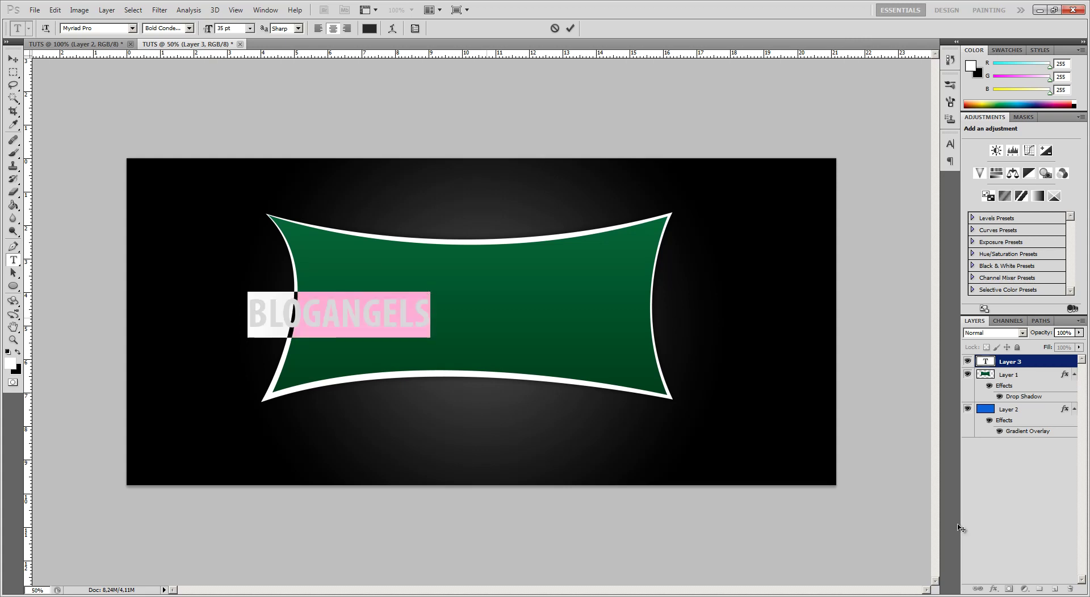
key("Tab")
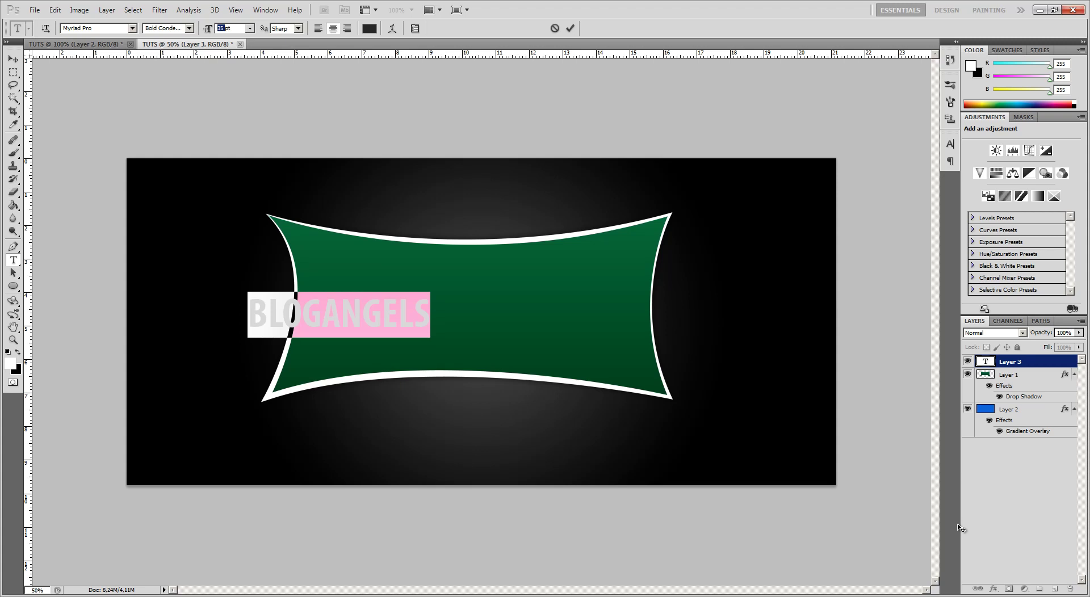
type("90")
key("Return")
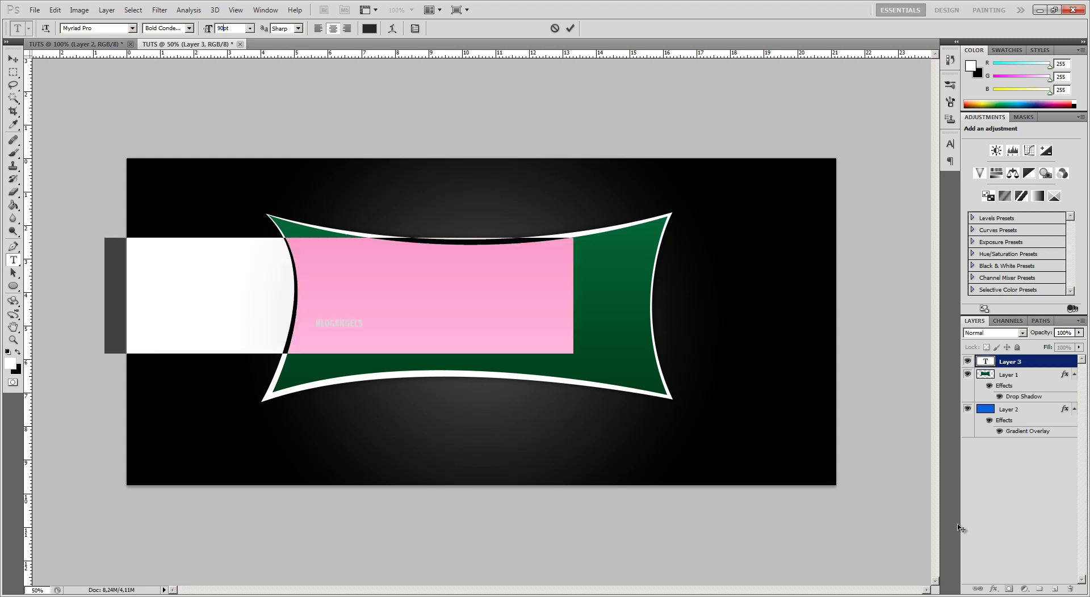
type("85")
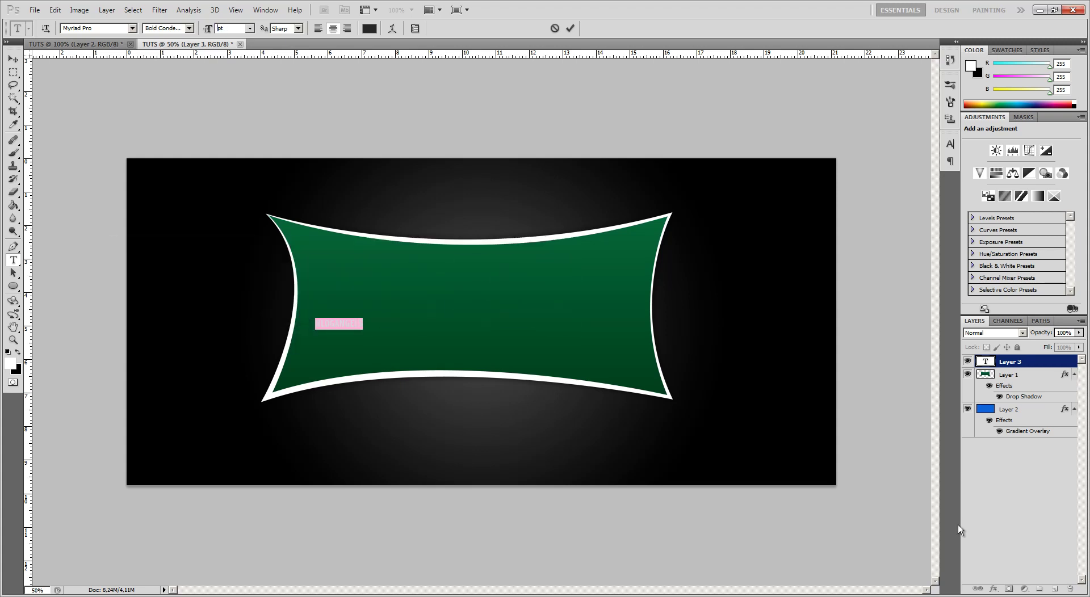
key("Return")
mouse_move(337, 170)
left_mouse_down()
mouse_move(482, 189)
mouse_move(473, 186)
left_mouse_up()
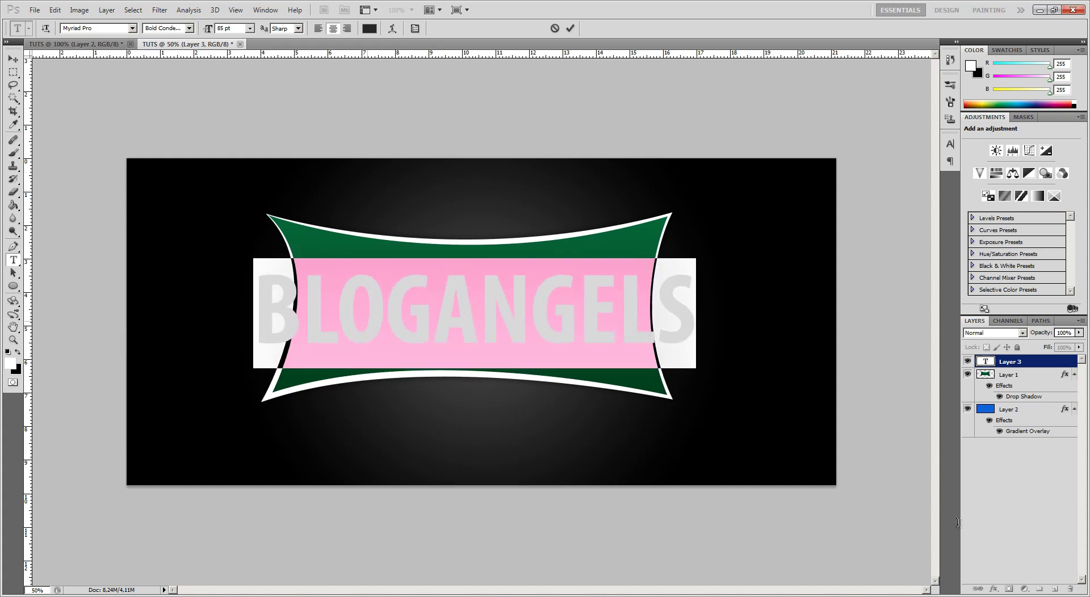
- Replace BLOG with GLOBAL in the banner text so that it reads GLOBALANGELS
left_click(386, 309)
key("Right")
key("shift+Left")
key("shift+Left")
key("shift+Left")
key("shift+Left")
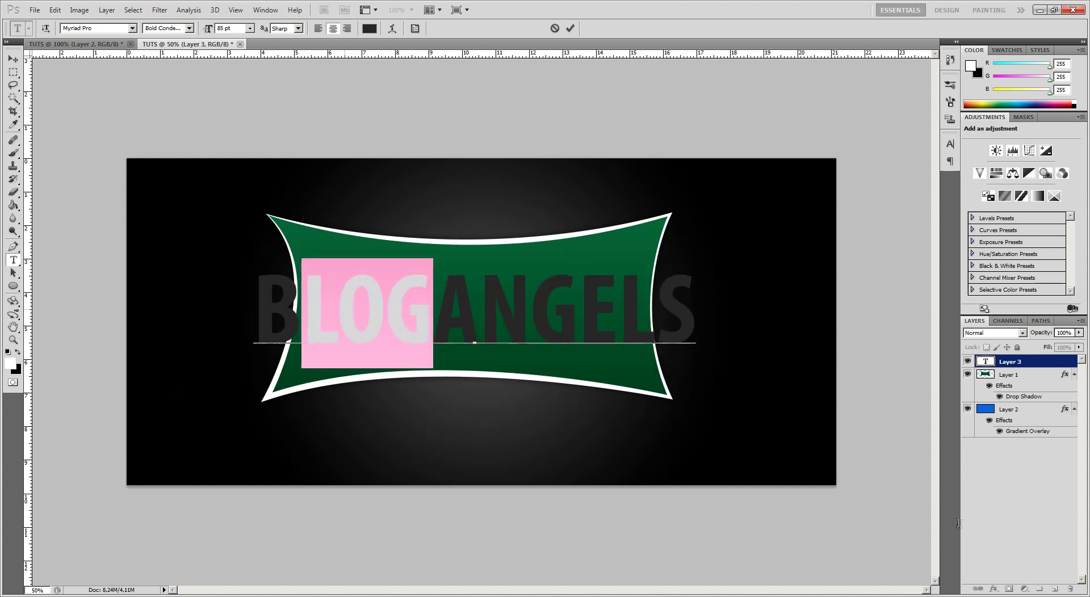
key("BackSpace")
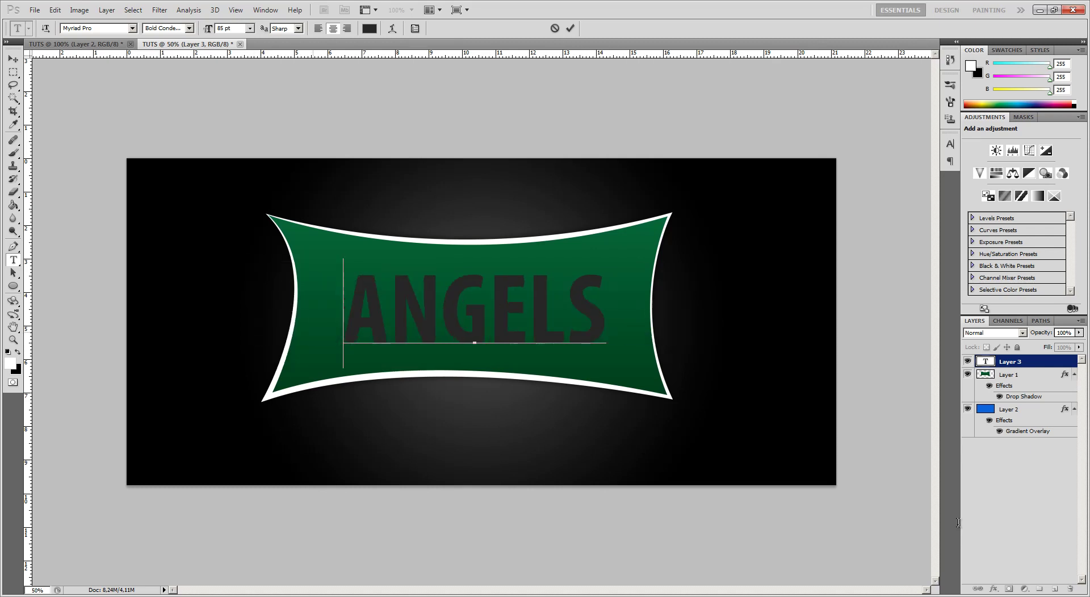
key("Right")
key("Left")
type("GLOBAL")
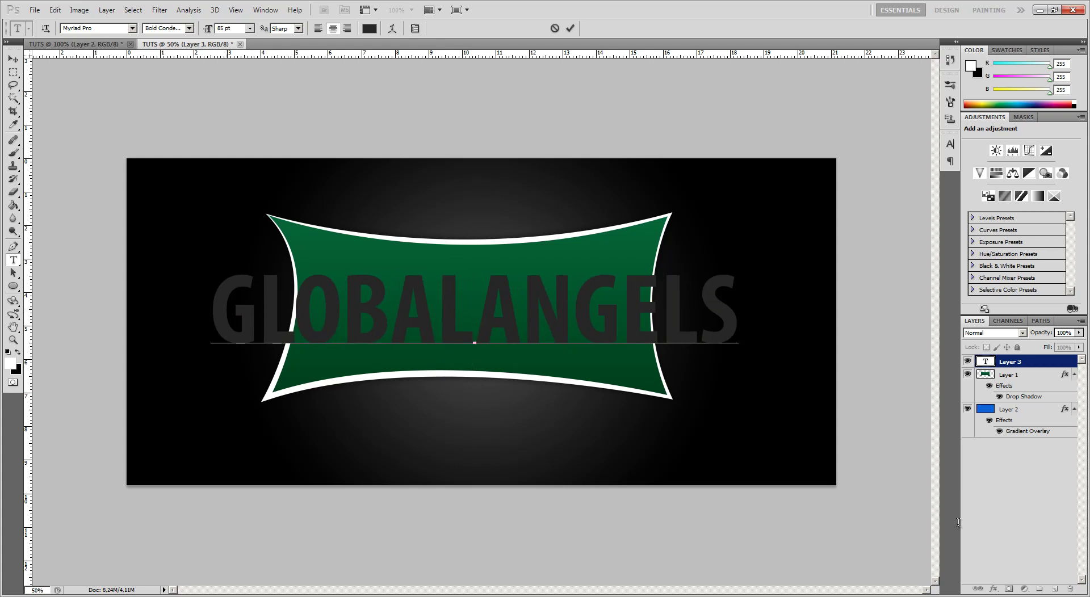
- Reduce the font size of the whole GLOBALANGELS text to 74 pt
key("ctrl+a")
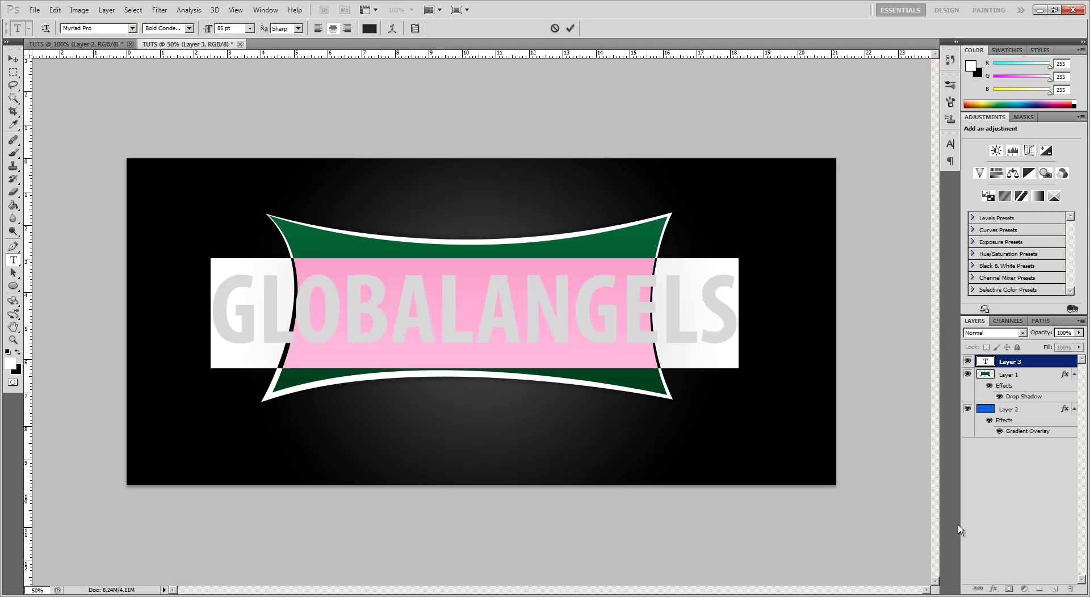
key("Down")
key("Down")
key("Down")
key("Down")
key("Down")
key("Down")
key("Down")
key("Down")
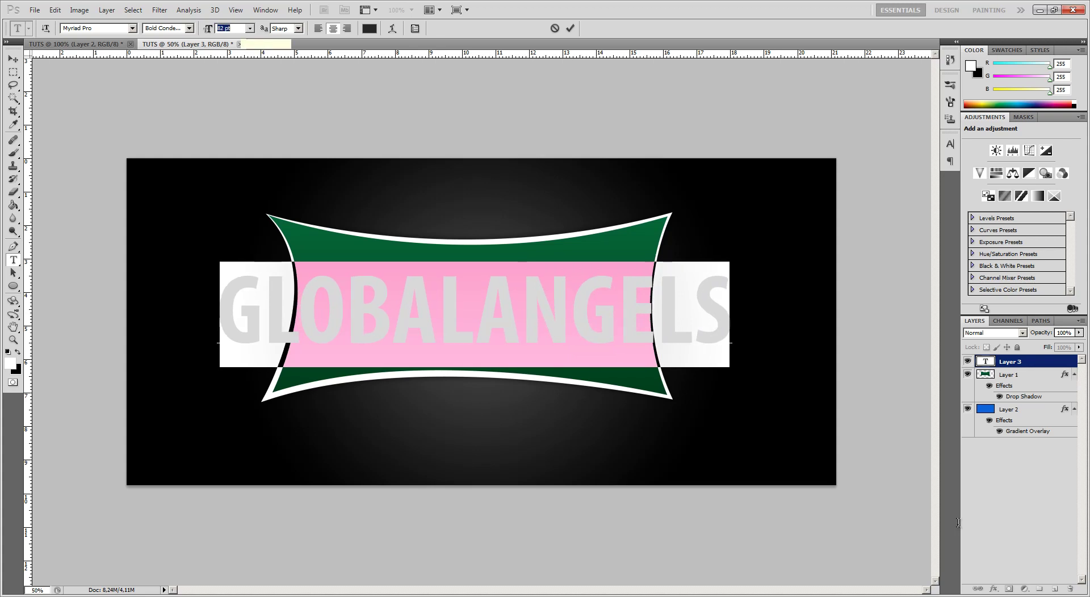
key("Down")
key("Down")
key("Down")
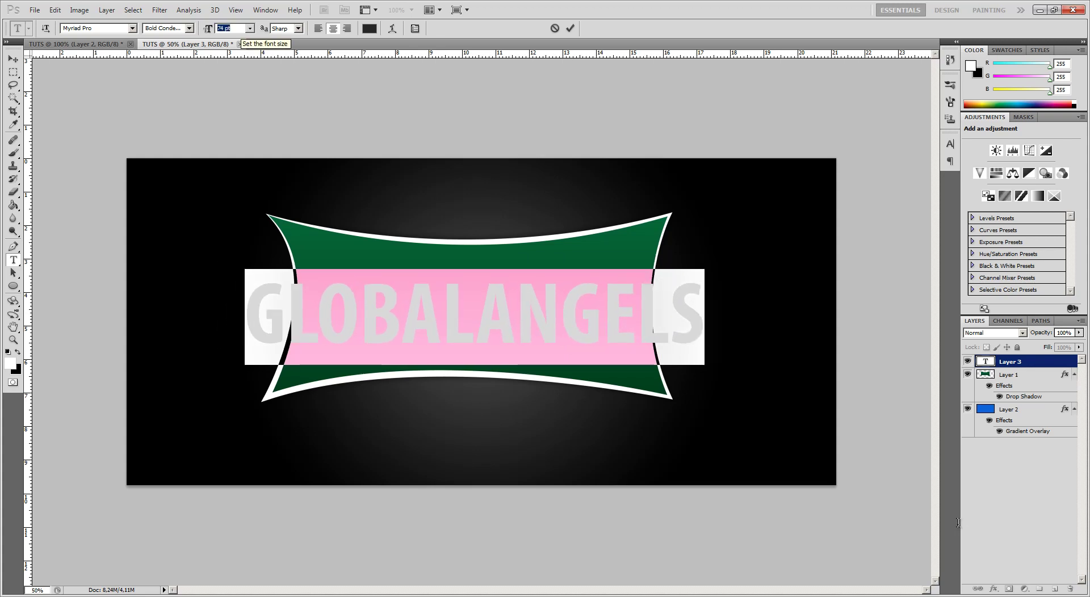
key("ctrl+h")
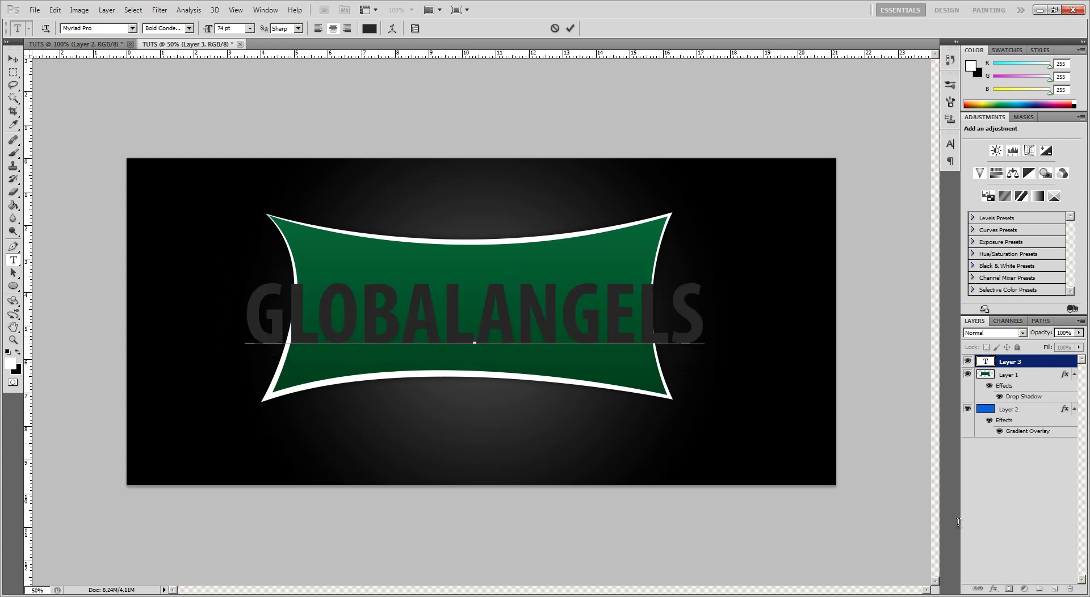
key("ctrl+h")
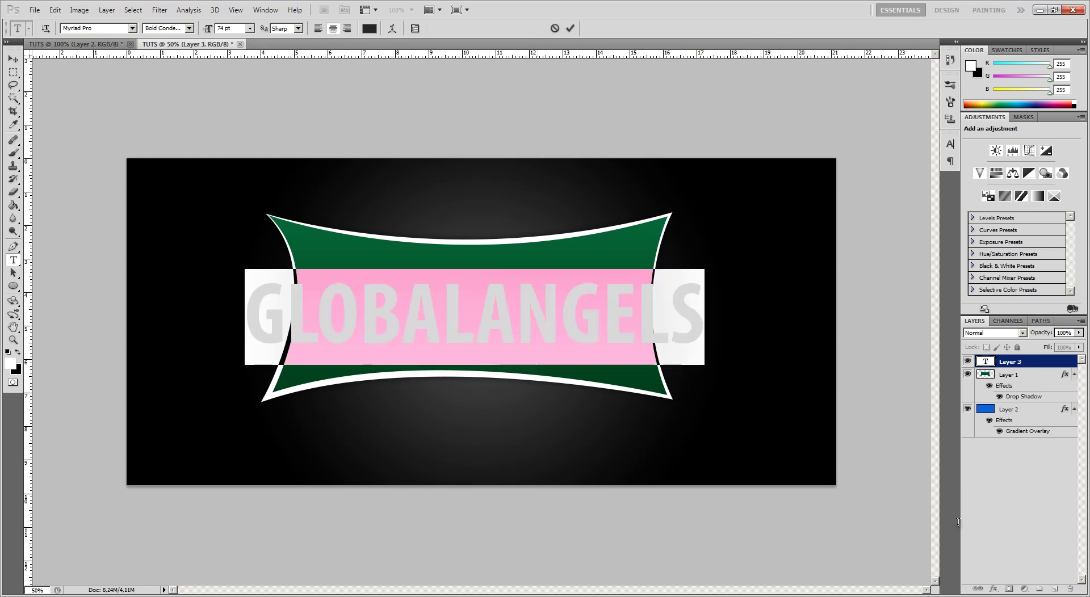
- Nudge the GLOBALANGELS text slightly up and a little to the left over the banner
key("ctrl+Left")
key("ctrl+Left")
key("ctrl+Left")
key("ctrl+Left")
key("ctrl+Left")
key("ctrl+Left")
key("ctrl+Left")
key("ctrl+Left")
key("ctrl+Up")
key("ctrl+Up")
key("ctrl+Up")
key("ctrl+Up")
key("ctrl+Up")
key("ctrl+Up")
key("ctrl+Up")
key("ctrl+Up")
key("ctrl+Up")
key("ctrl+Up")
key("ctrl+Right")
key("ctrl+Right")
key("ctrl+Right")
key("ctrl+Right")
key("ctrl+Up")
key("ctrl+Up")
key("ctrl+Up")
key("ctrl+Up")
key("ctrl+Up")
key("ctrl+Up")
key("ctrl+Up")
key("ctrl+Up")
key("ctrl+Up")
key("ctrl+Up")
- Warp the GLOBALANGELS text with the horizontal Arc style and a bend of -8%
key("ctrl+shift+t")
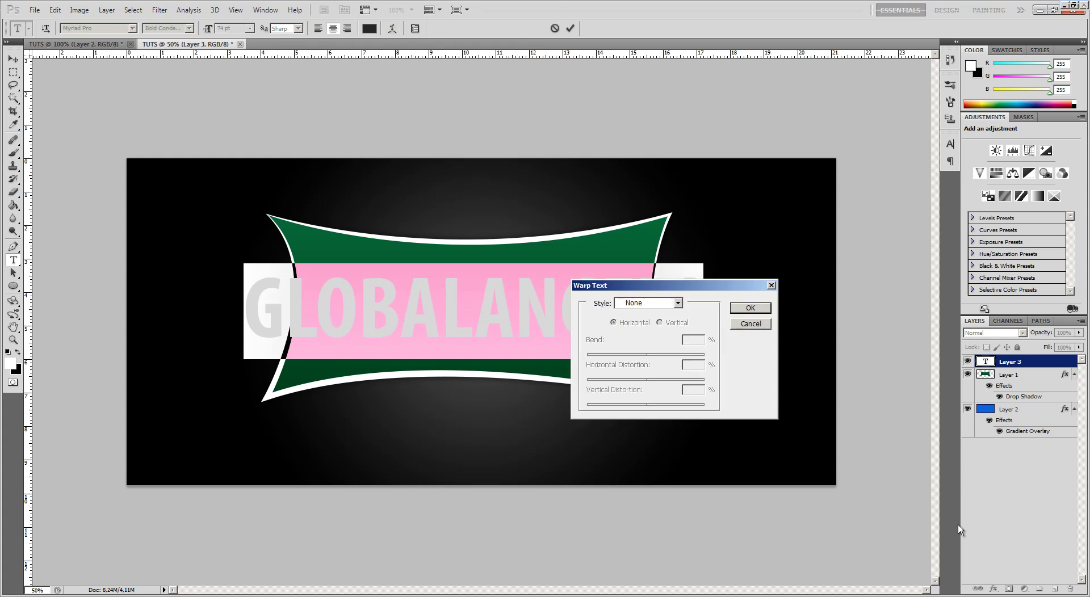
key("alt+Down")
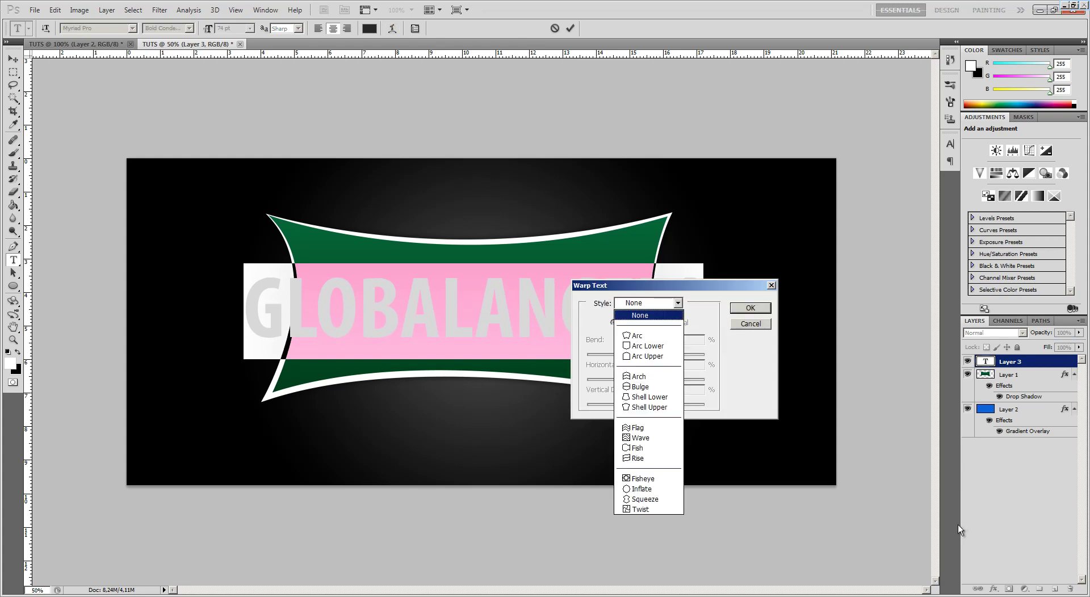
key("Down")
key("Return")
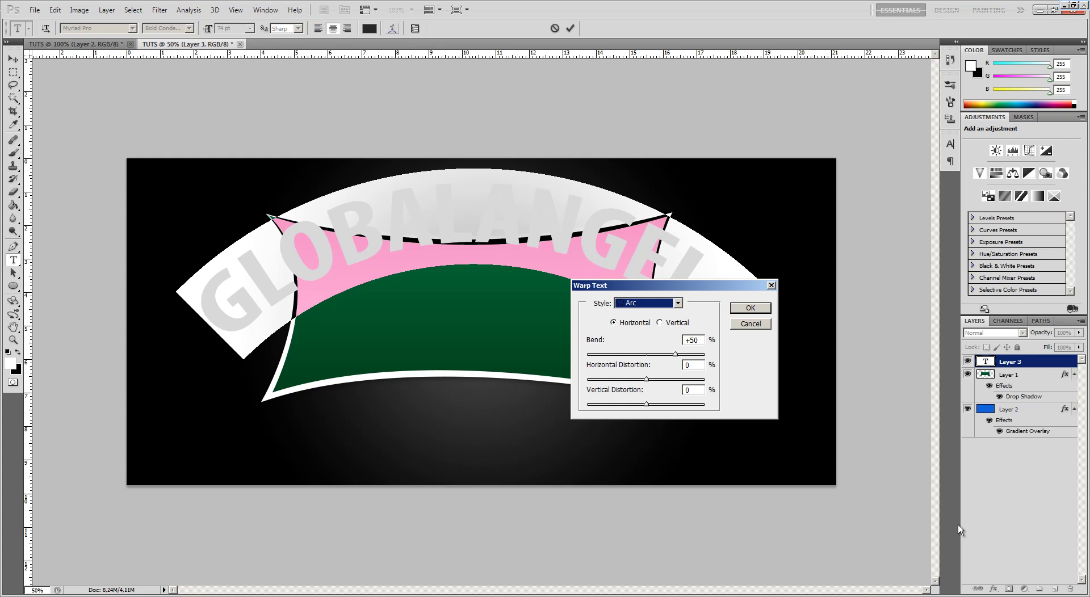
key("alt+Down")
key("Down")
key("Up")
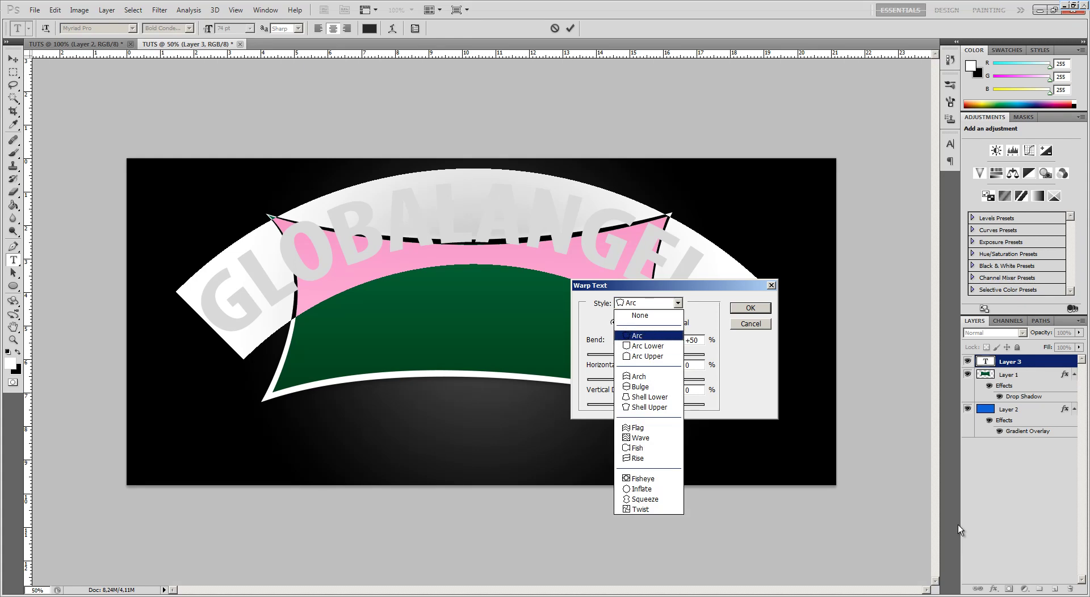
key("Return")
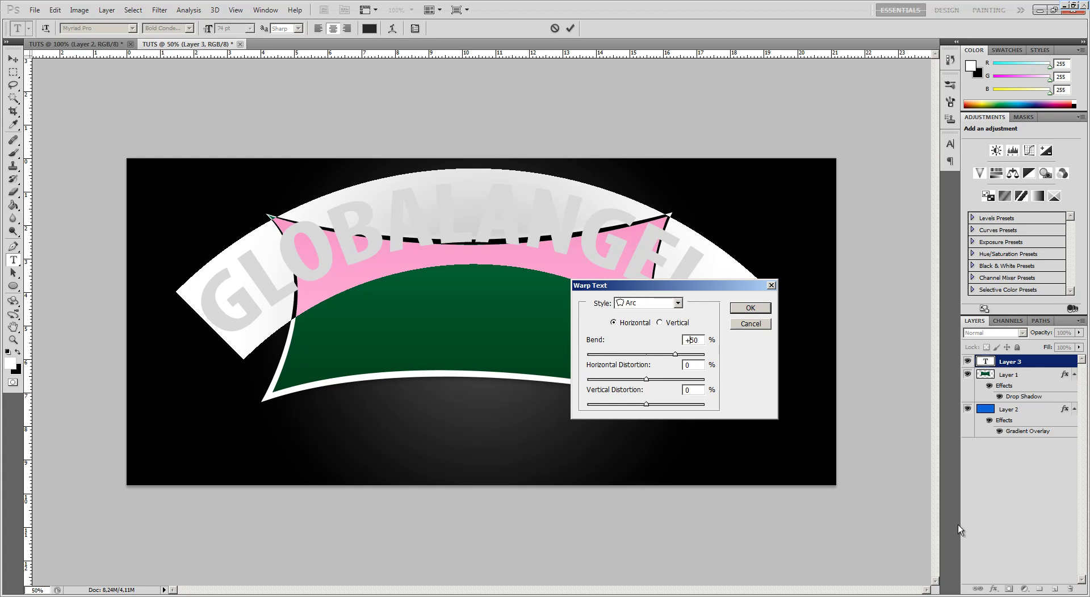
key("ctrl+a")
type("-8")
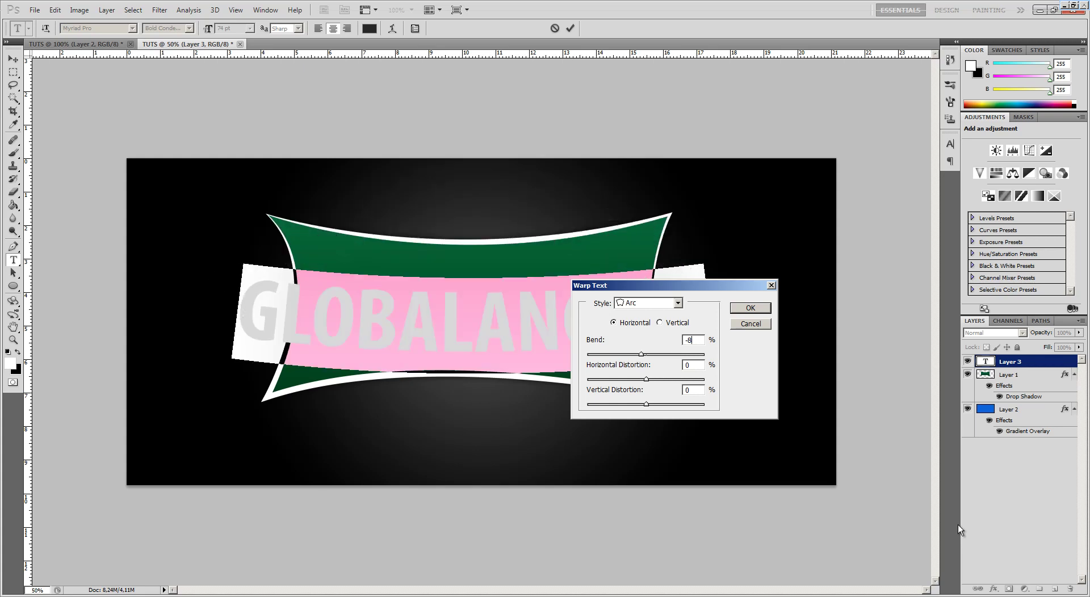
- Set the text warp's vertical distortion to -8% and apply the warp
key("Tab")
key("Tab")
type("+5")
key("BackSpace")
key("BackSpace")
type("-")
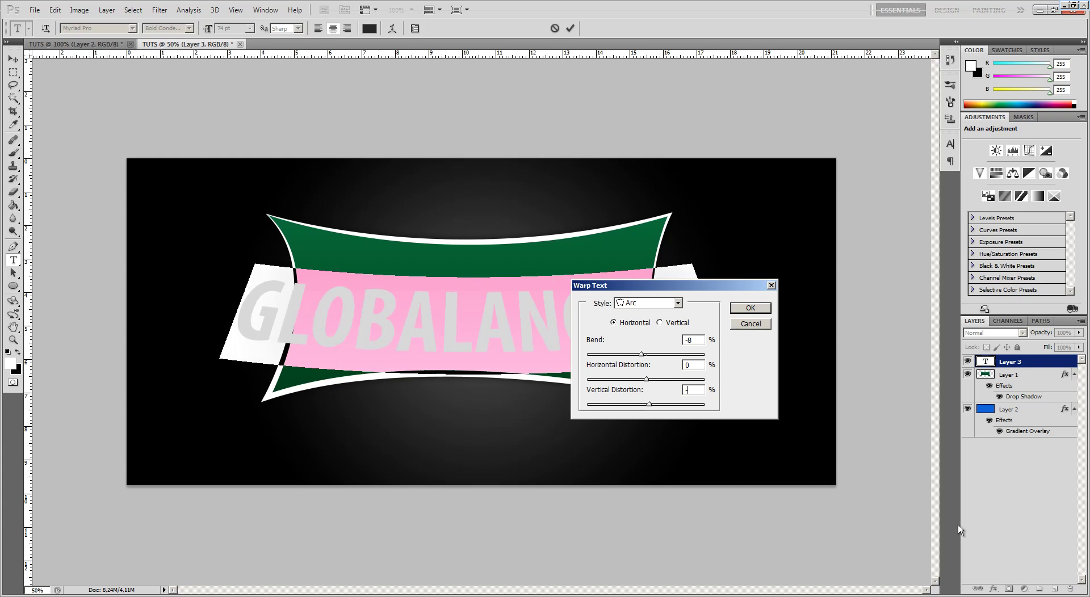
type("8")
key("Return")
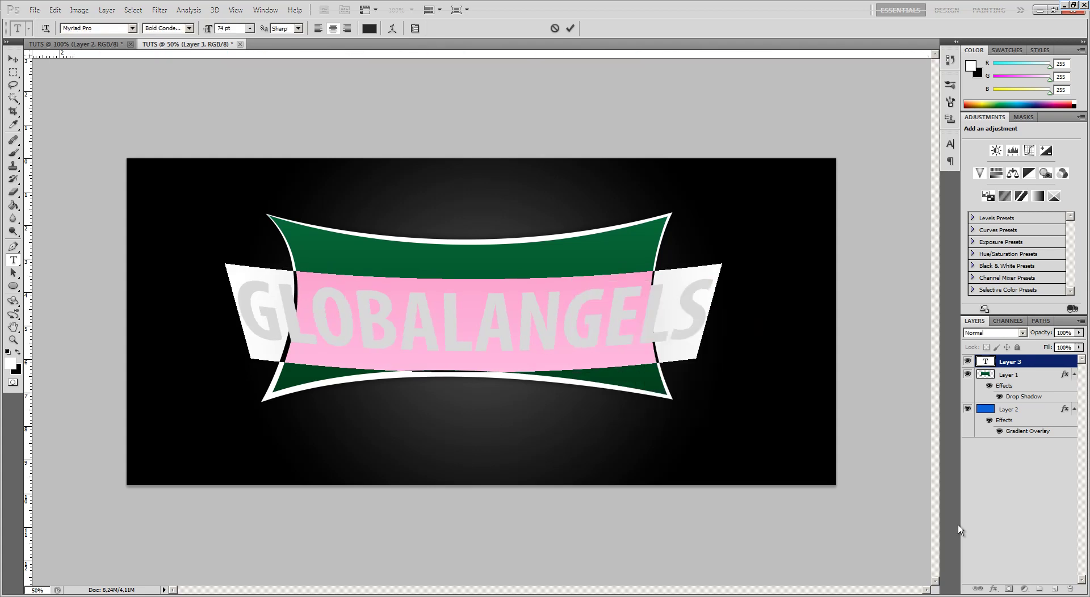
- Nudge the warped GLOBALANGELS text further up on the banner and finish editing the text
key("ctrl+shift+Up")
key("ctrl+shift+Up")
key("ctrl+shift+Up")
key("ctrl+shift+Up")
key("ctrl+shift+Up")
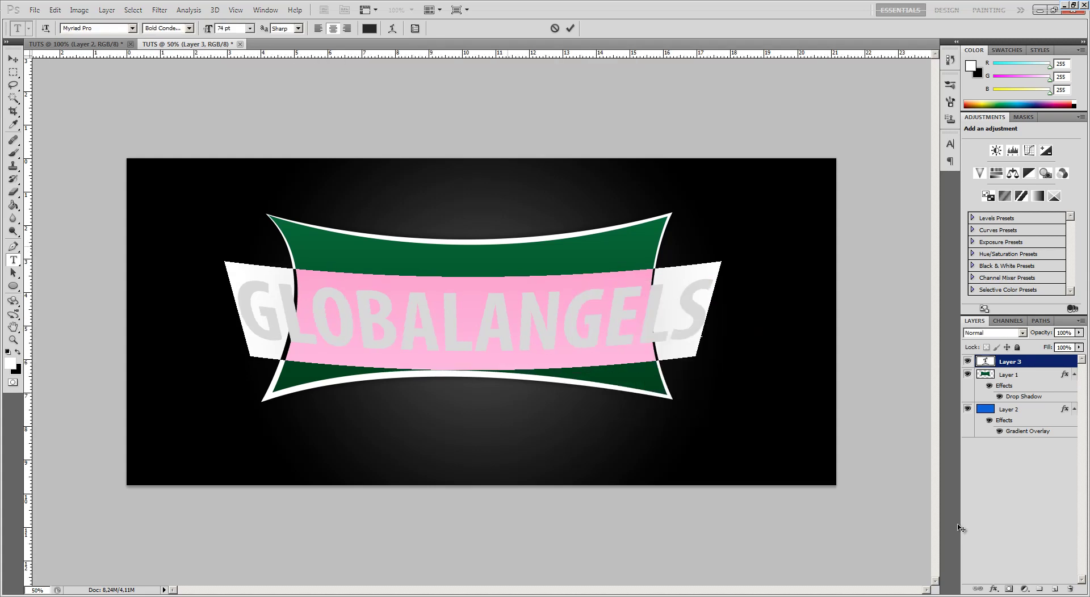
key("ctrl+Return")
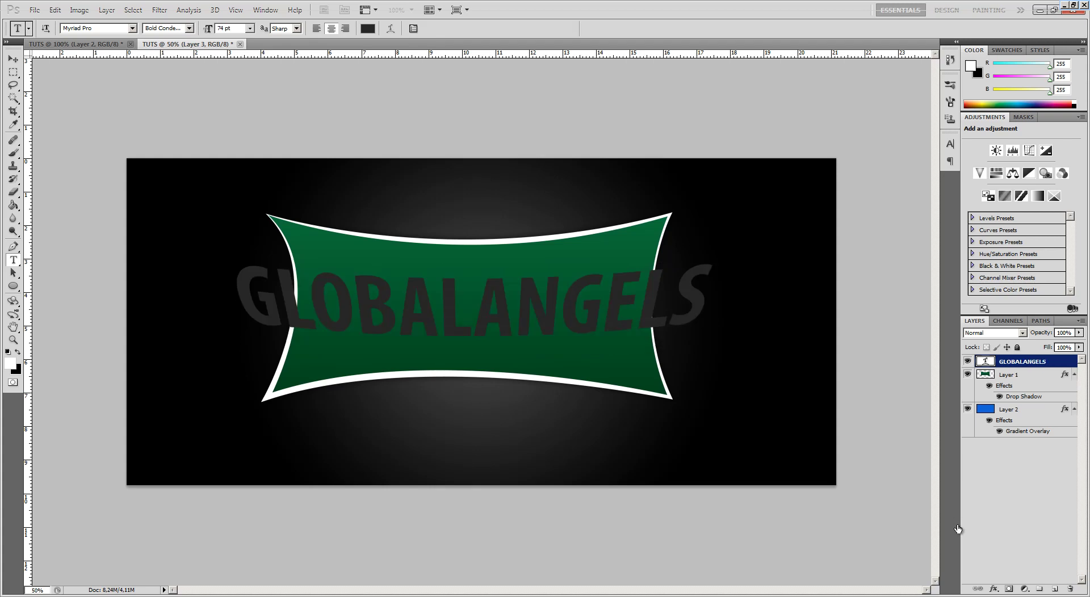
- Add a Stroke layer effect to the GLOBALANGELS text and set its colour to white (ffffff)
key("alt+l")
key("y")
key("b")
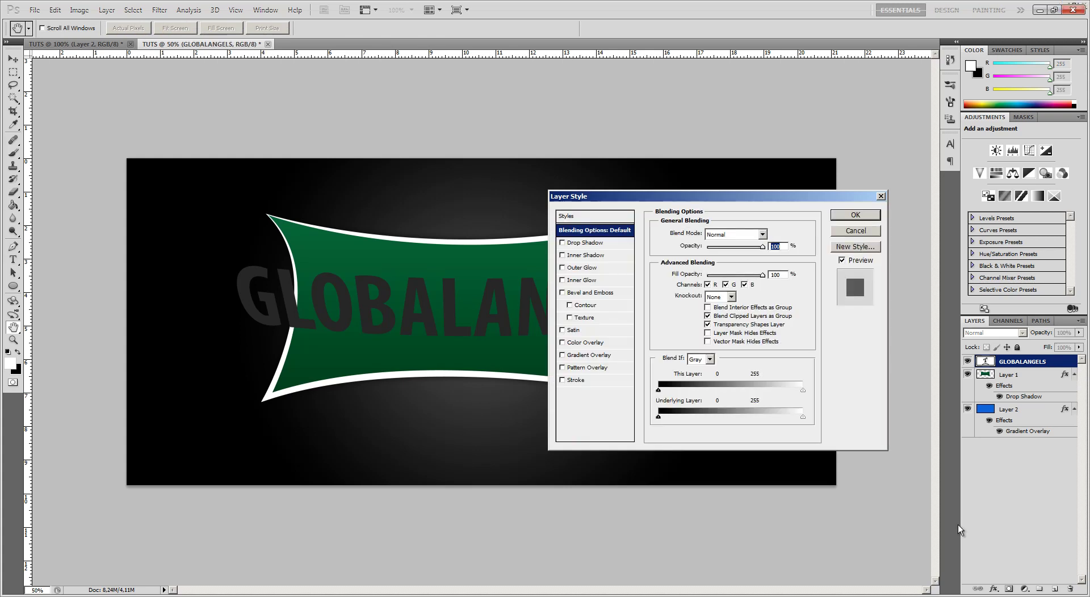
key("alt+l")
key("y")
key("k")
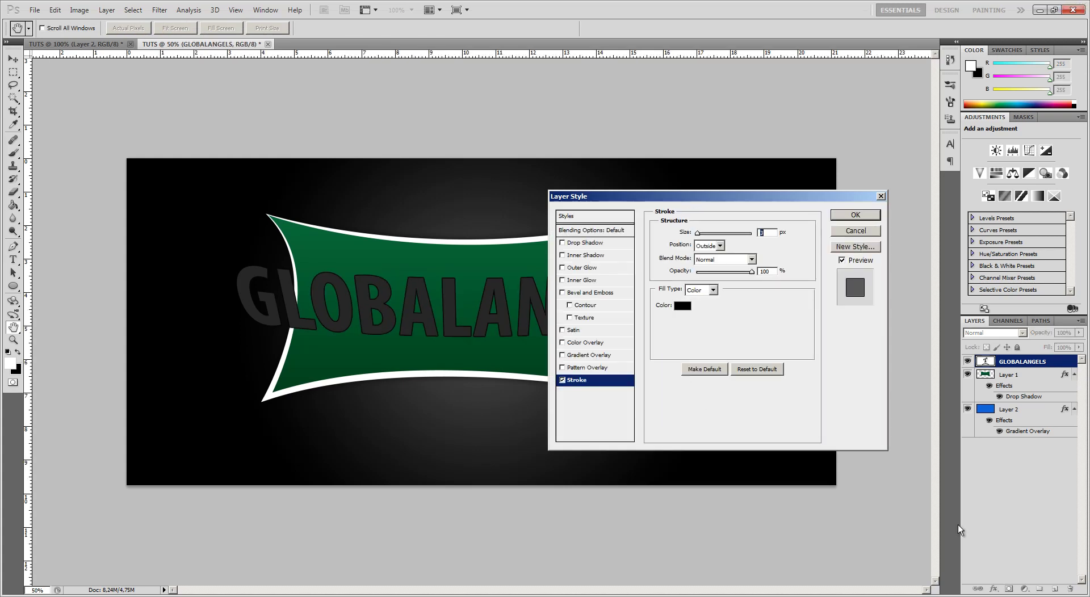
key("Tab")
key("Tab")
key("Tab")
key("Tab")
key("Tab")
key("space")
key("Return")
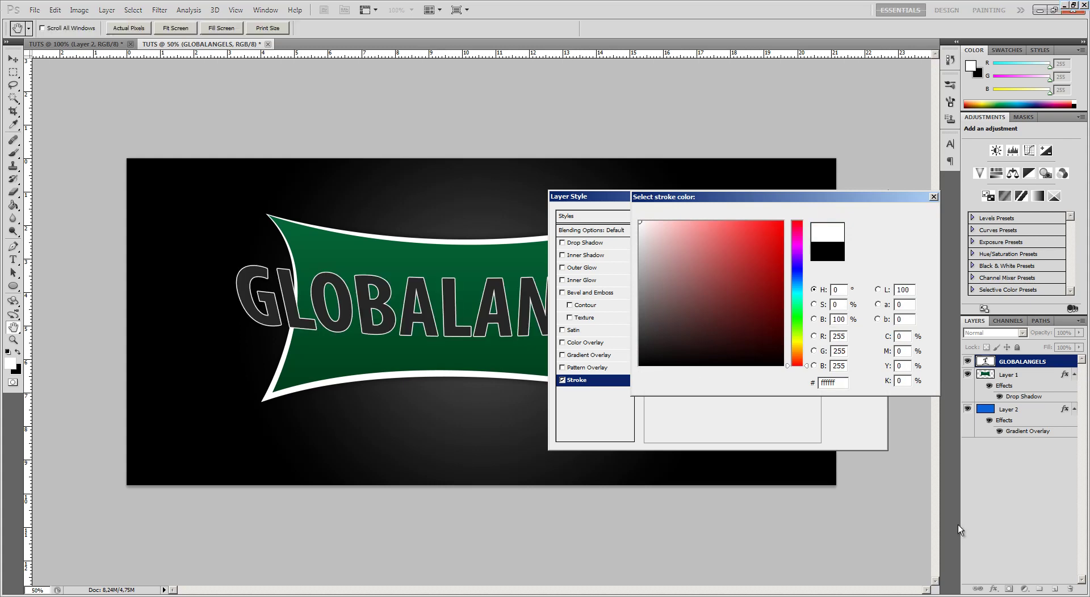
- Set the text stroke's size to 25 px and move the Layer Style dialog aside to reveal the lettering
type("25")
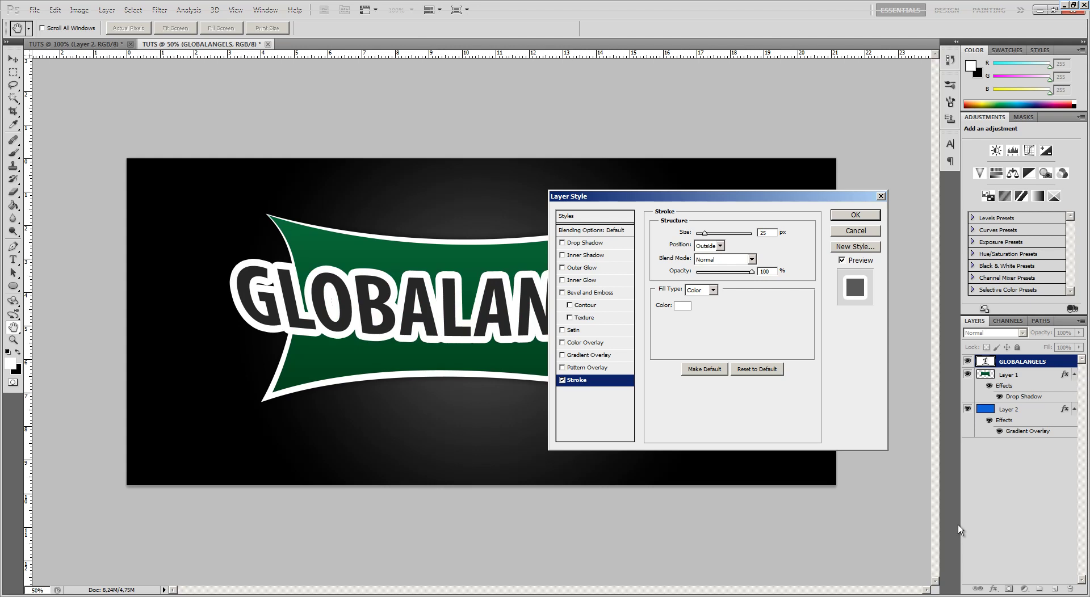
left_click_drag(625, 195, 817, 151)
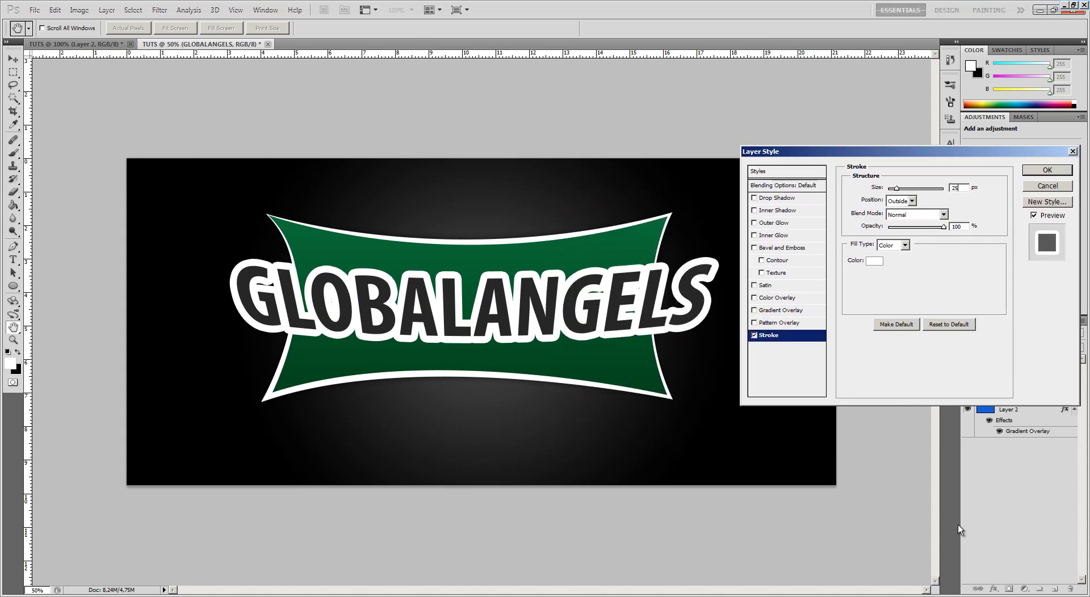
left_click_drag(818, 151, 737, 188)
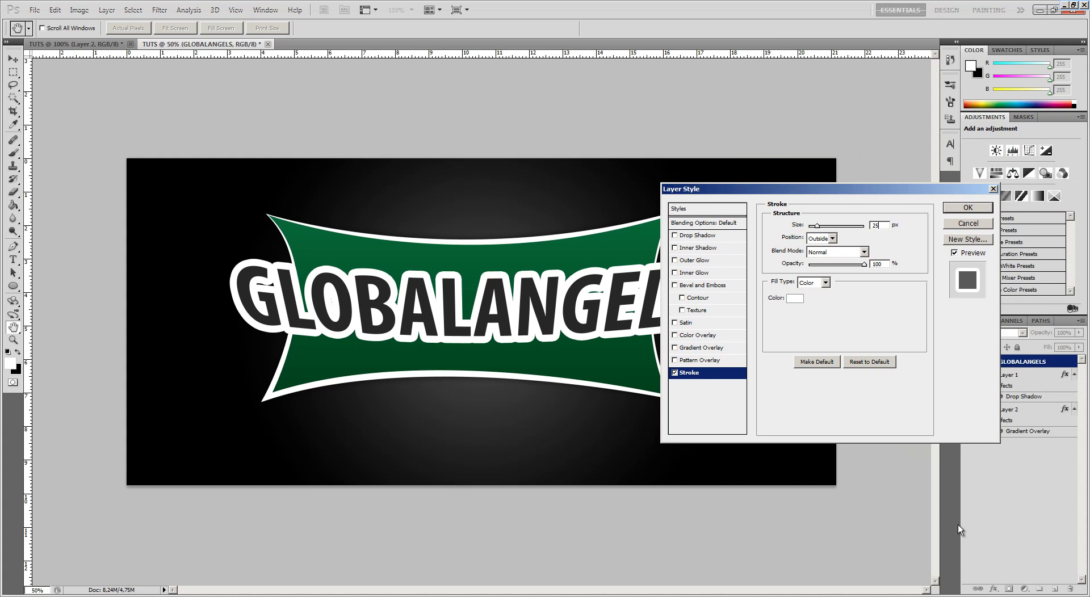
- Add a Gradient Overlay effect to the GLOBALANGELS text and set its blend mode to Soft Light
left_click(704, 347)
left_click(837, 226)
key("Down")
key("Down")
key("Down")
key("Down")
key("Down")
key("Return")
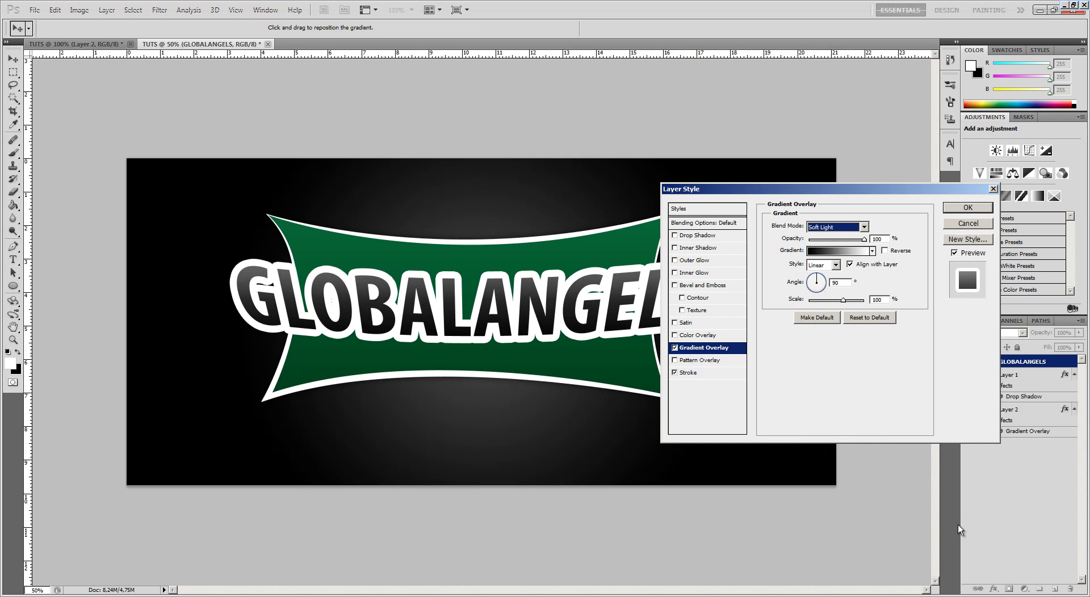
- Add a Drop Shadow to the text with distance 0 px, size 75 px and opacity 100%, and apply the layer style
left_click(698, 235)
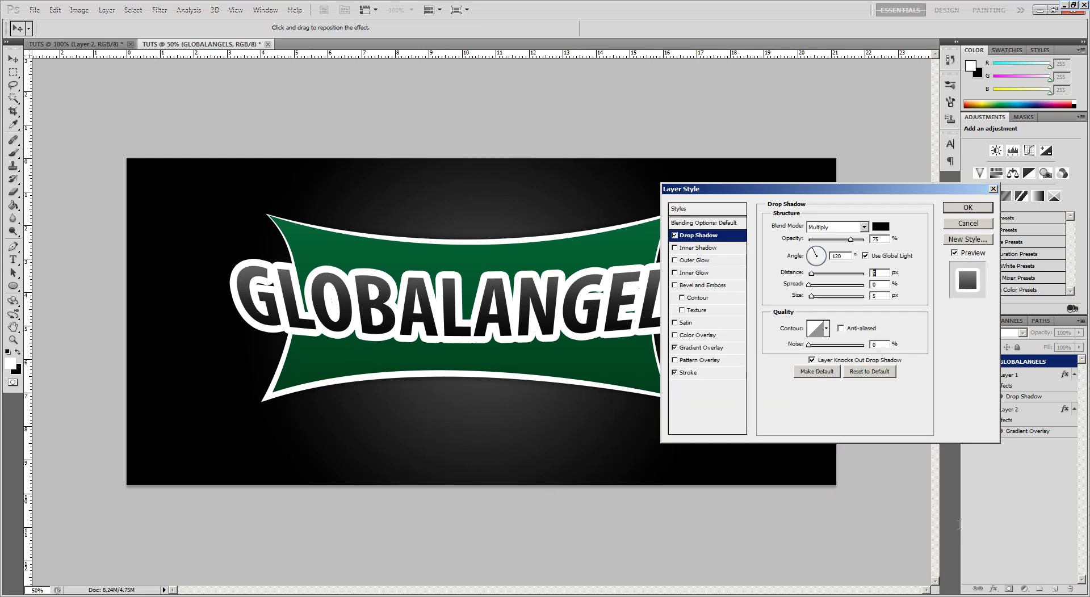
type("0")
key("Tab")
key("Tab")
type("7")
key("shift+Tab")
key("shift+Tab")
key("shift+Tab")
key("shift+Tab")
type("100")
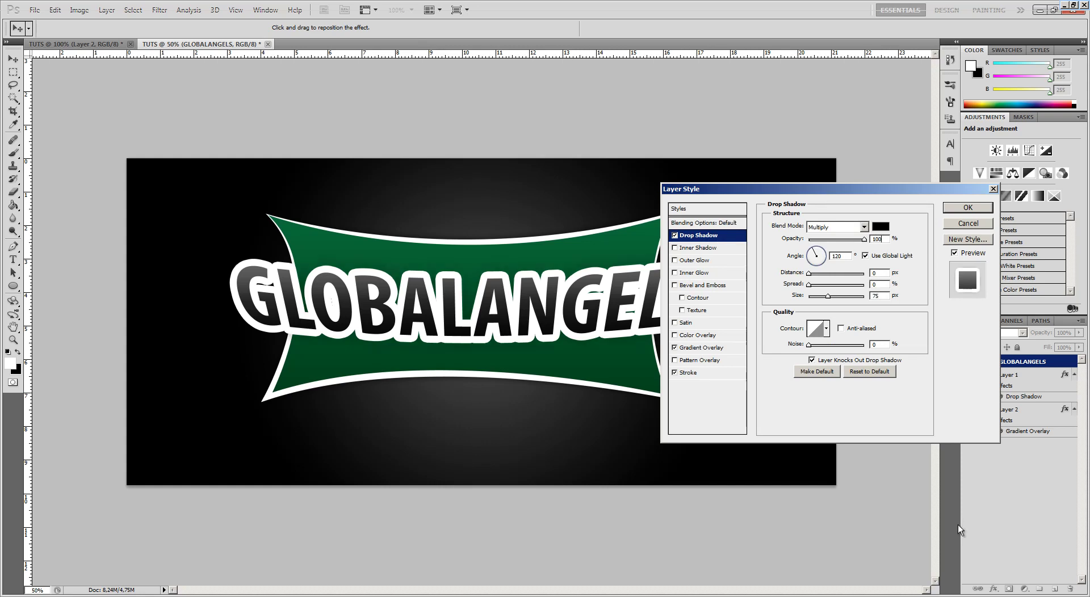
key("Return")
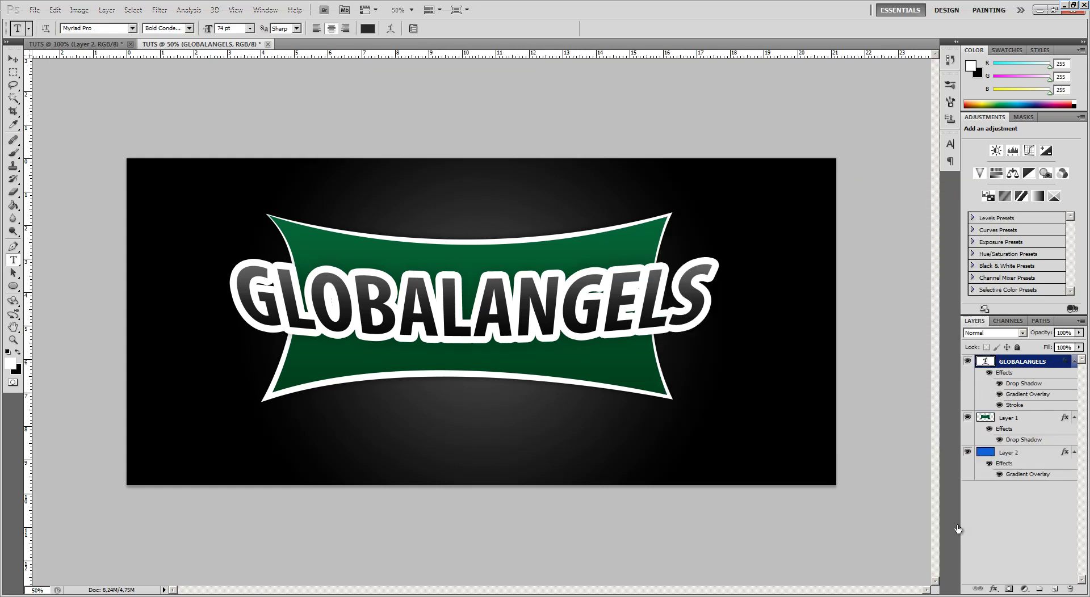
- Create a new layer directly above the banner layer and make a wide elliptical selection with a 150 px feather across the banner's upper half
key("alt+bracketleft")
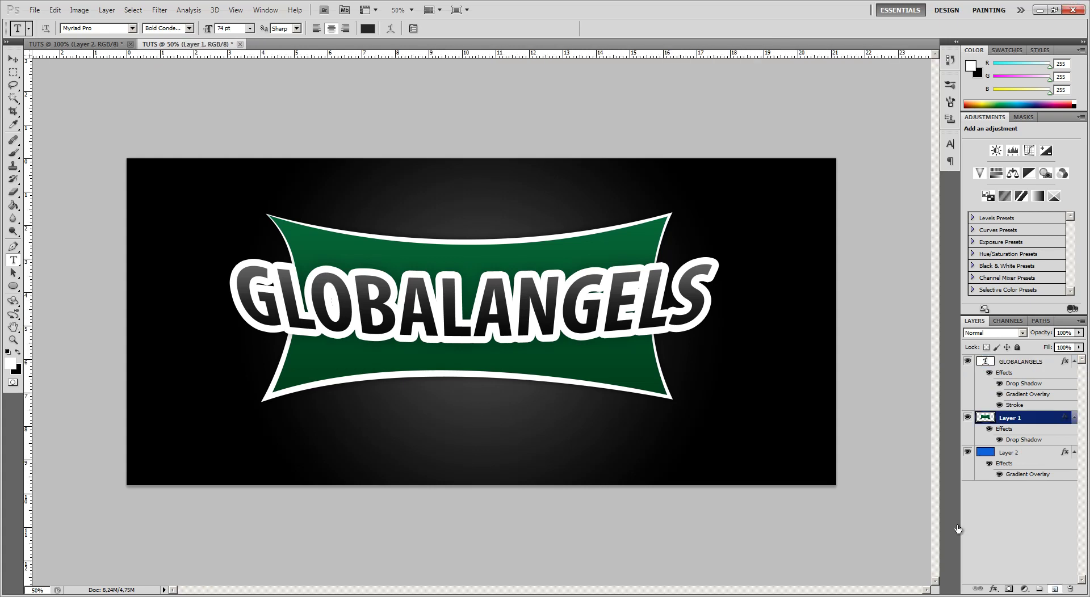
key("ctrl+shift+alt+n")
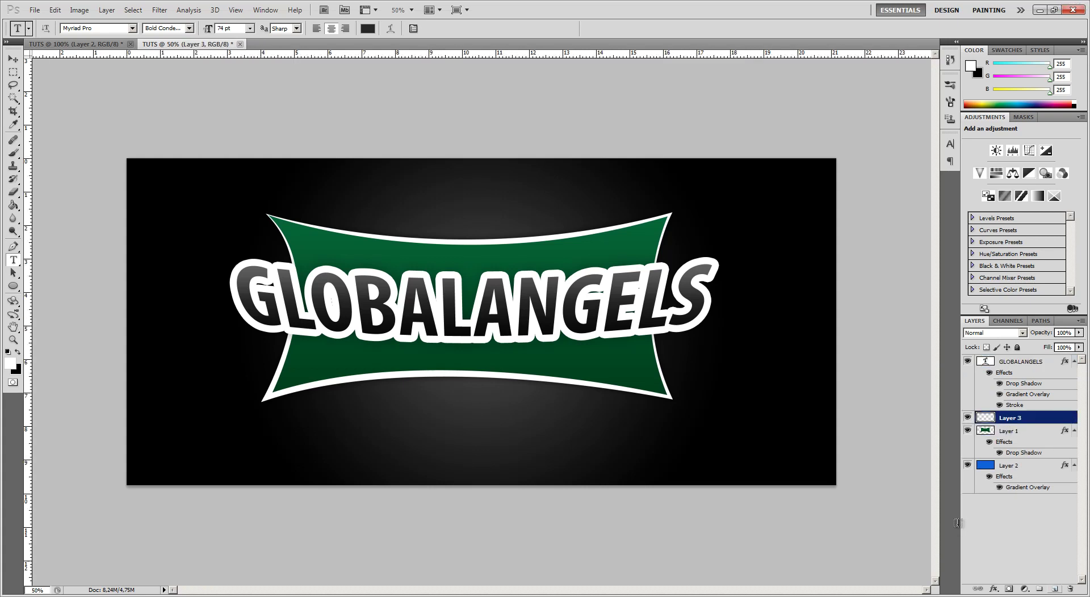
key("shift+m")
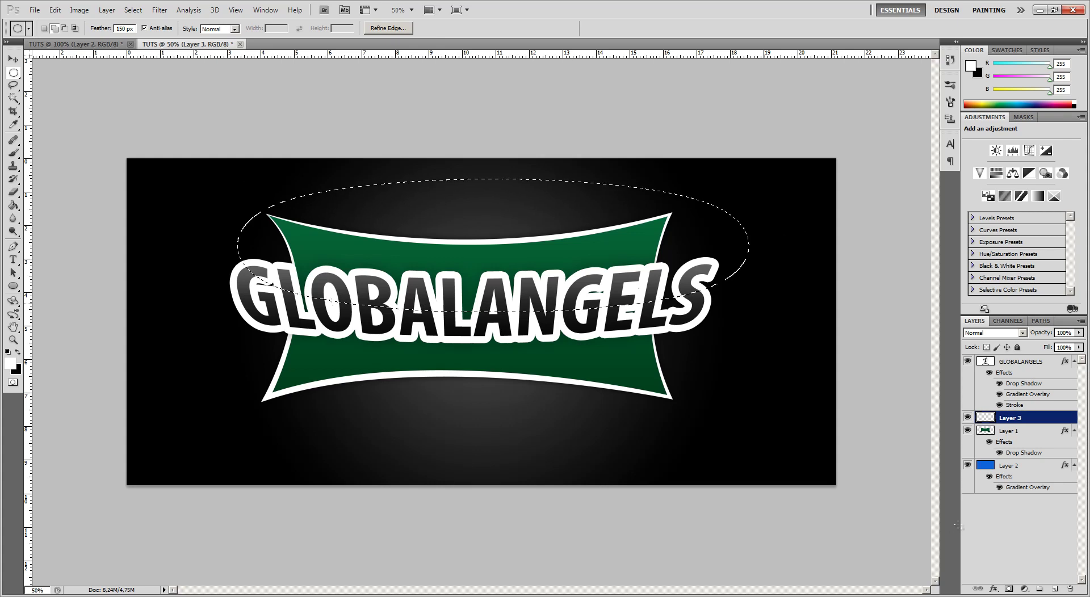
- Fill the feathered elliptical selection with blue on the new layer and deselect it
key("shift+F5")
key("Return")
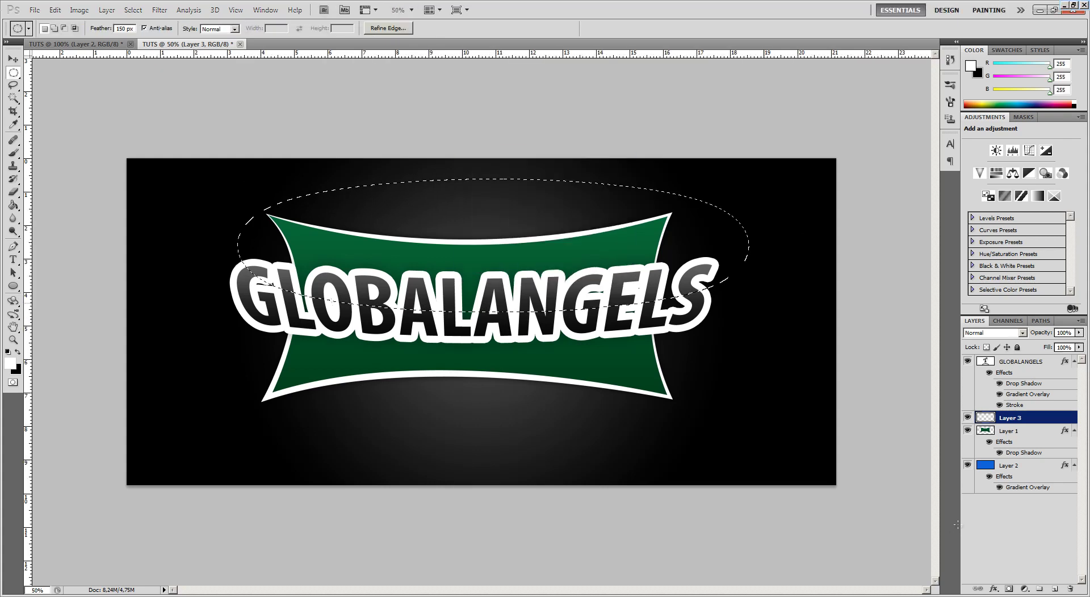
key("ctrl+d")
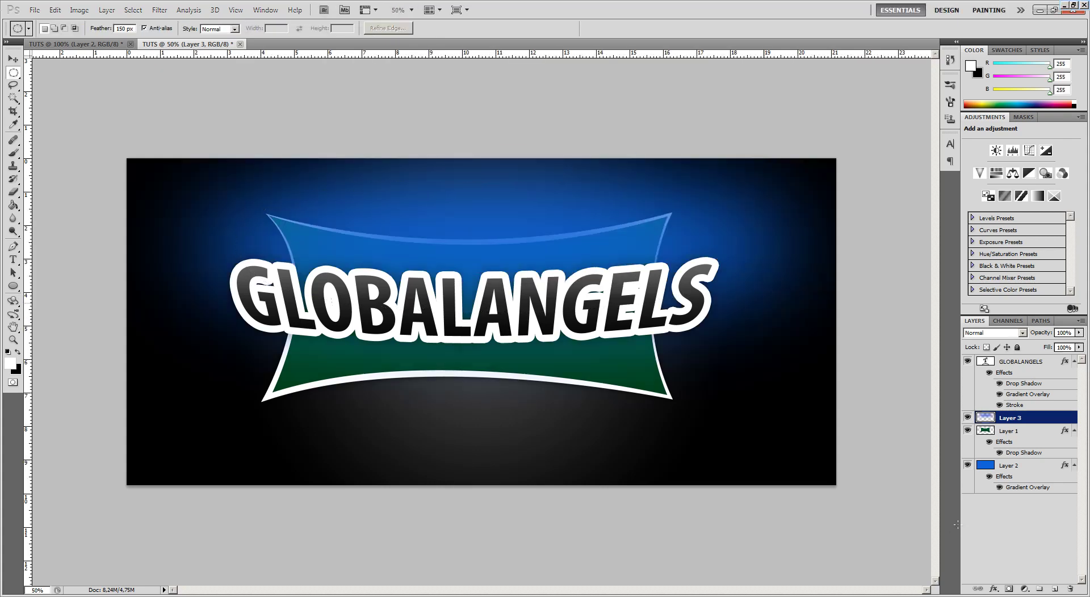
- Delete the blue glow outside the banner shape using the inverted banner selection, and deselect
key("ctrl+shift+d")
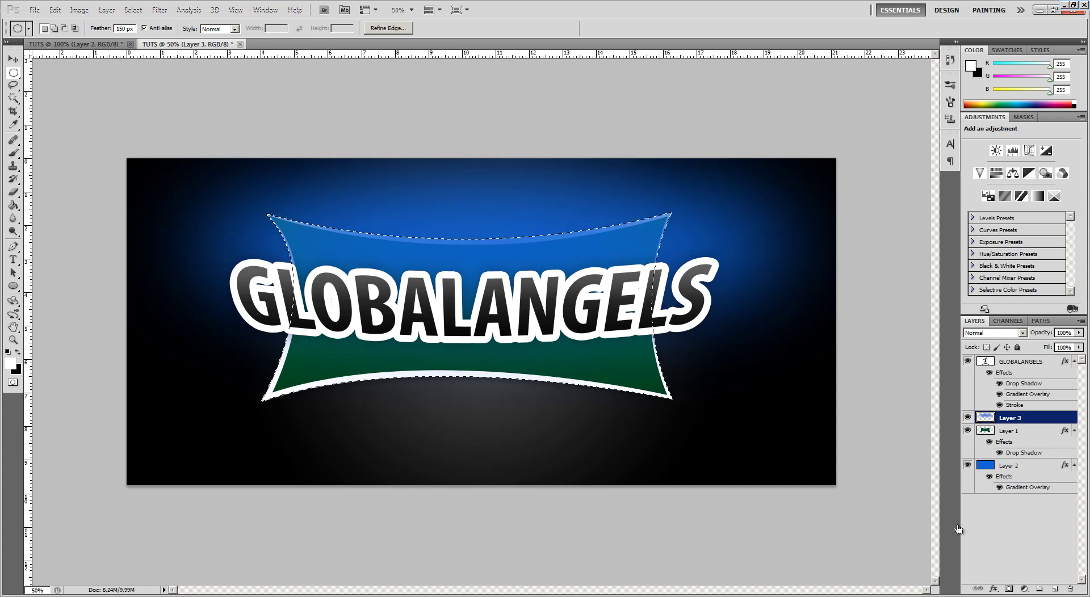
key("ctrl+shift+i")
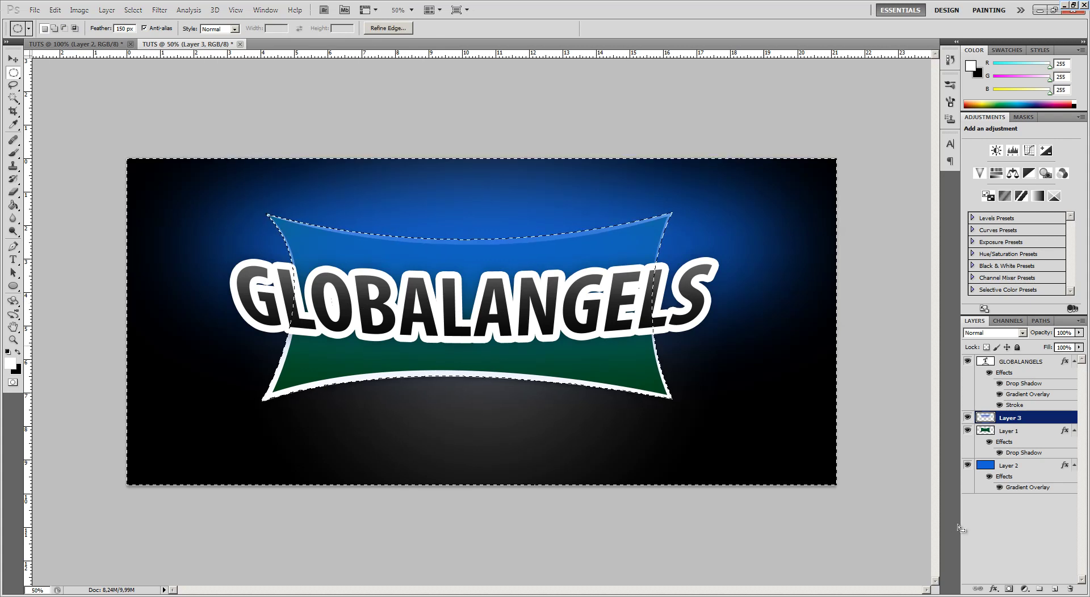
key("Delete")
key("ctrl+d")
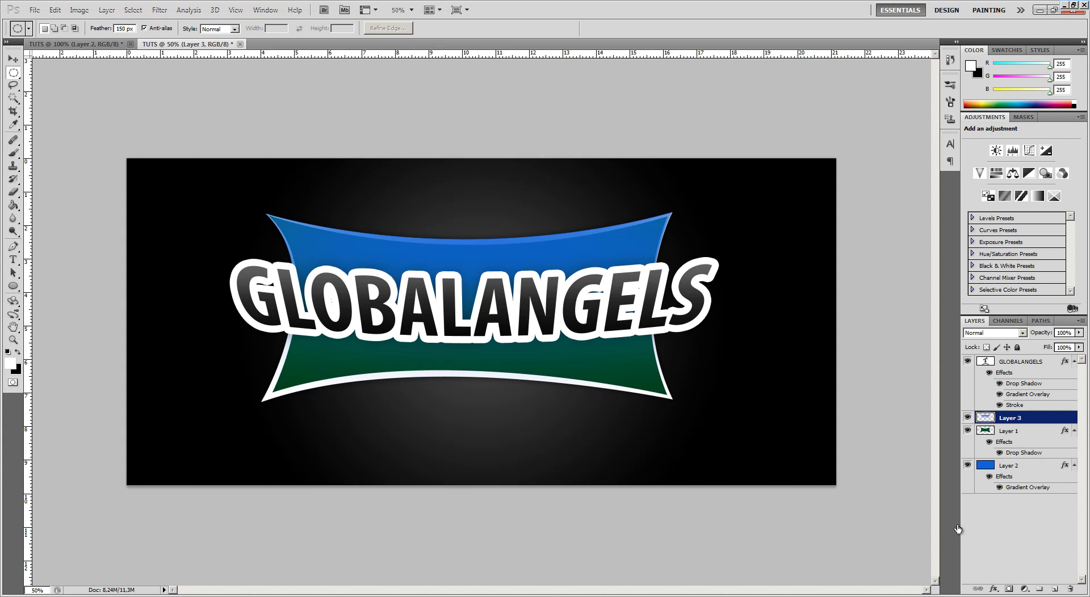
- Apply a Gradient Overlay to the glow layer using the white-to-transparent foreground gradient
double_click(958, 528)
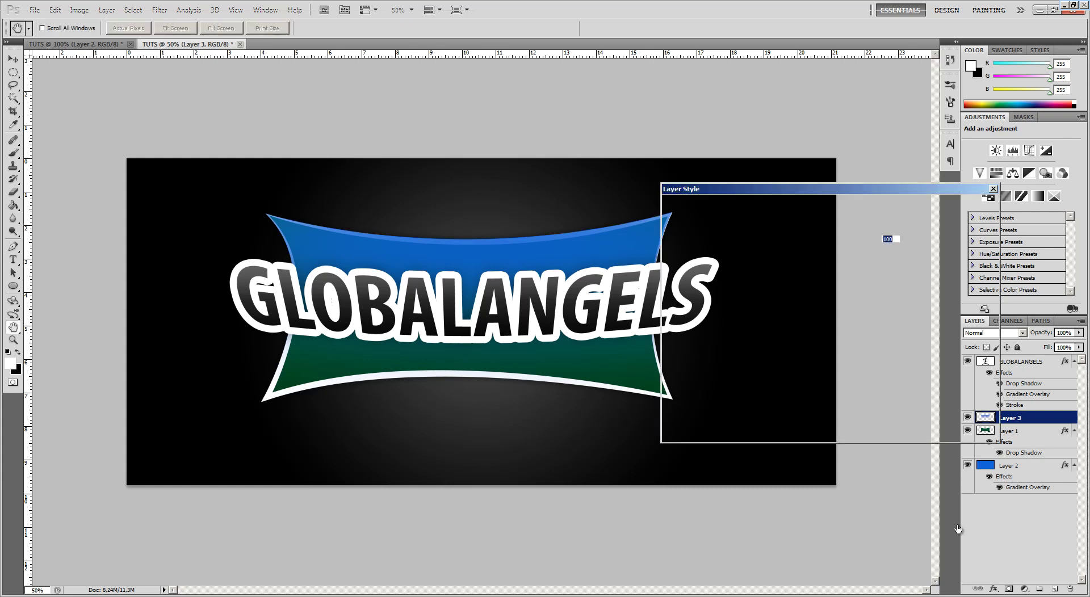
left_click(702, 348)
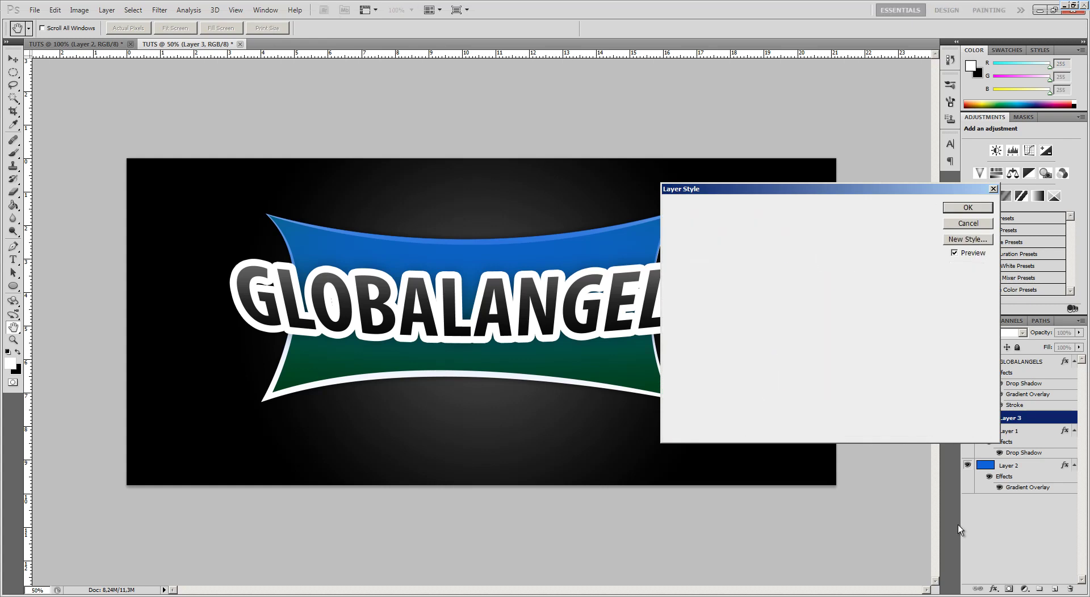
left_click(872, 251)
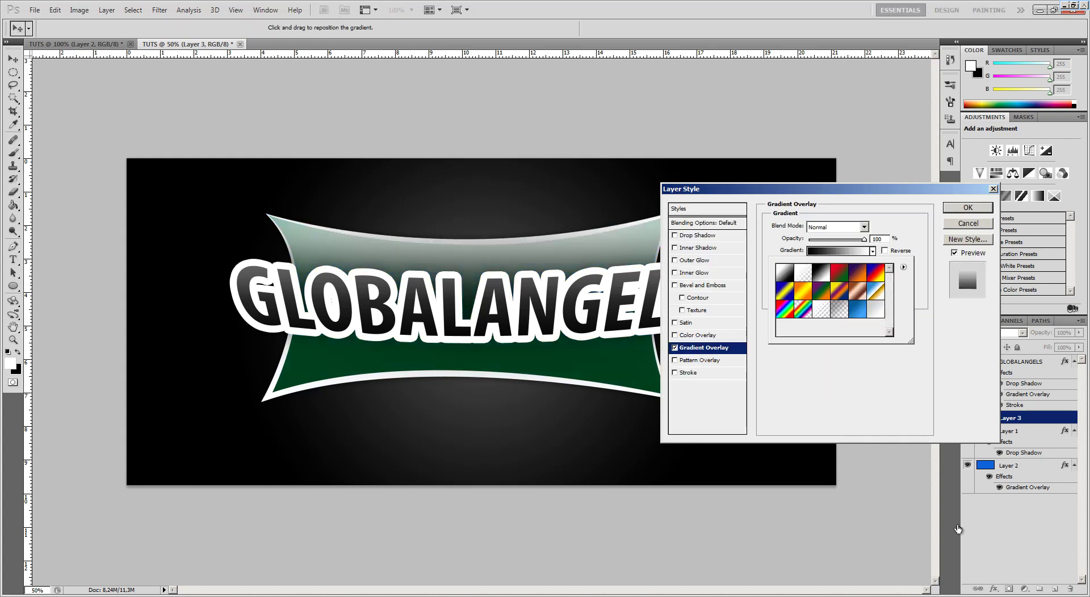
left_click(802, 272)
left_click(840, 380)
key("Return")
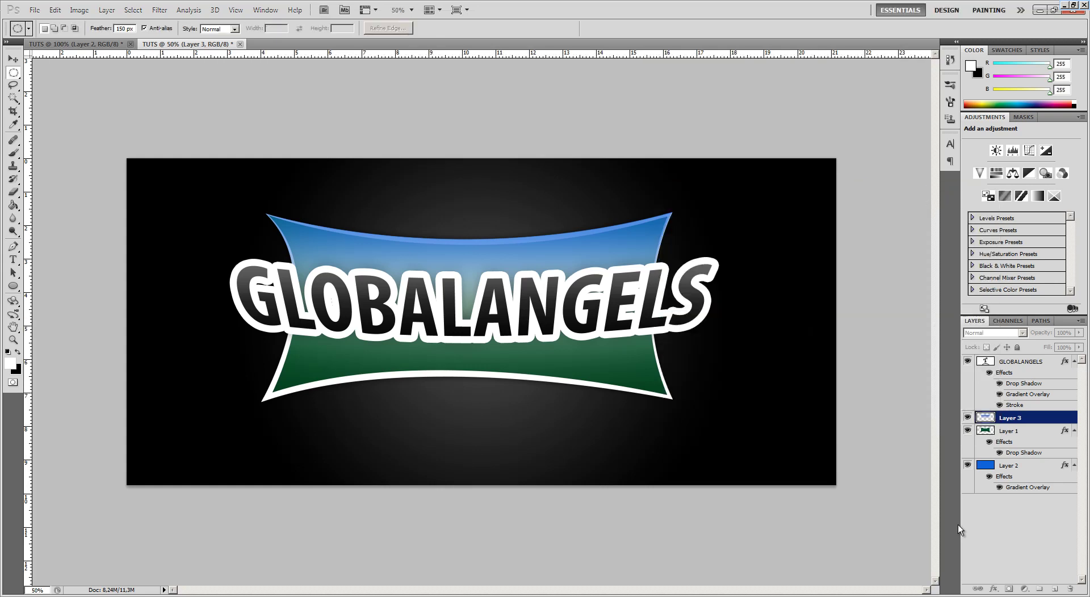
- Set the glow layer's fill to 0% and its opacity to 45%
key("shift+0")
key("shift+0")
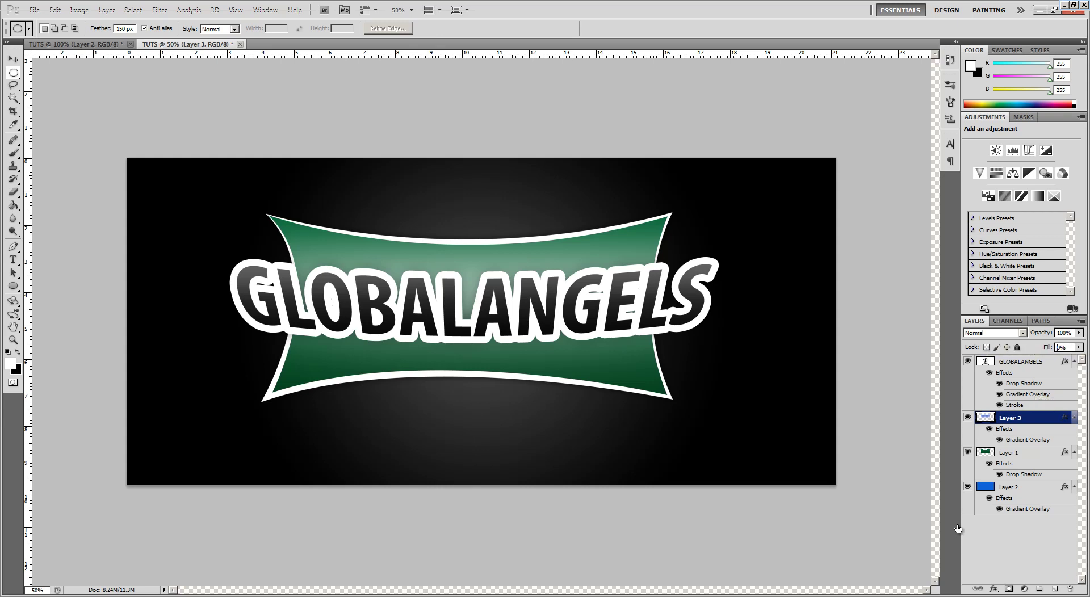
key("shift+Tab")
type("45")
key("Return")
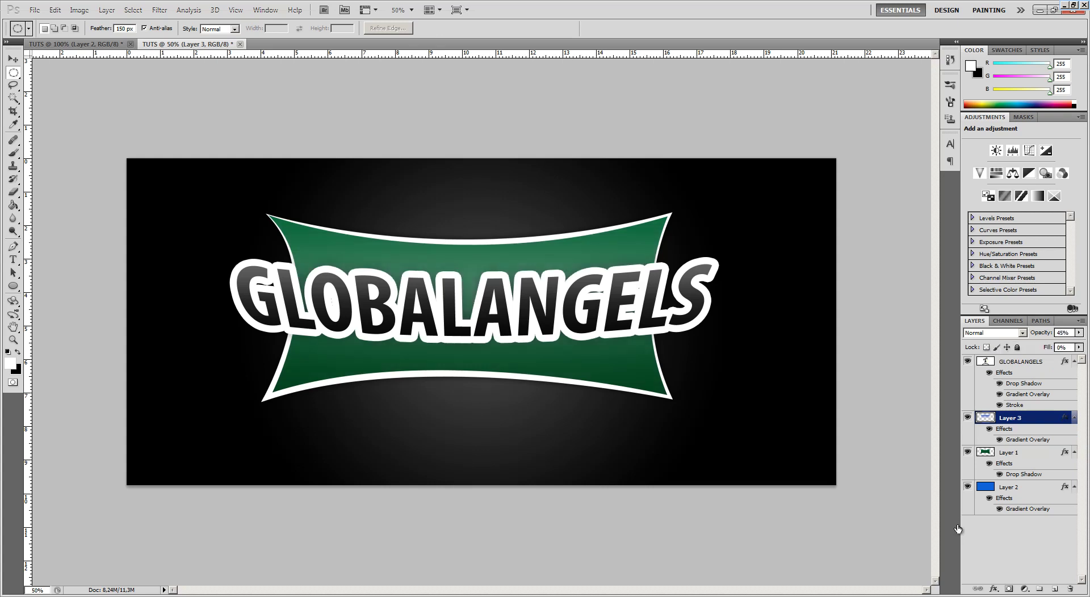